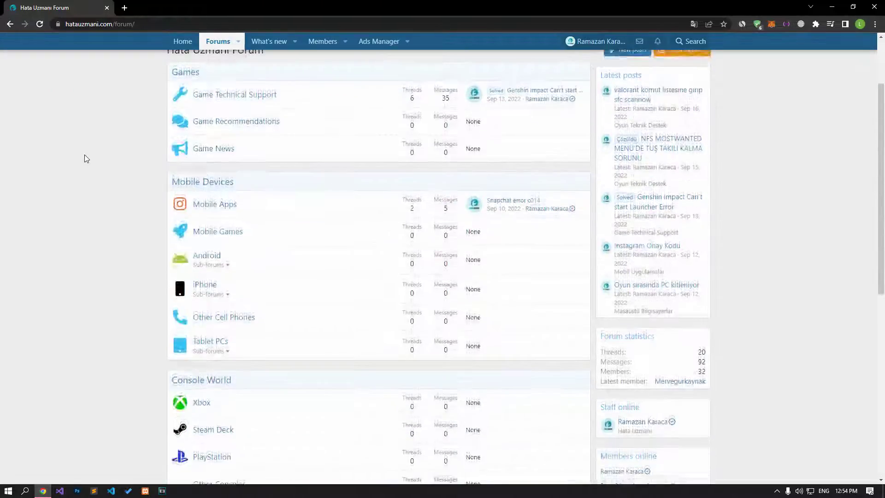
scroll(84, 153, "down", 8)
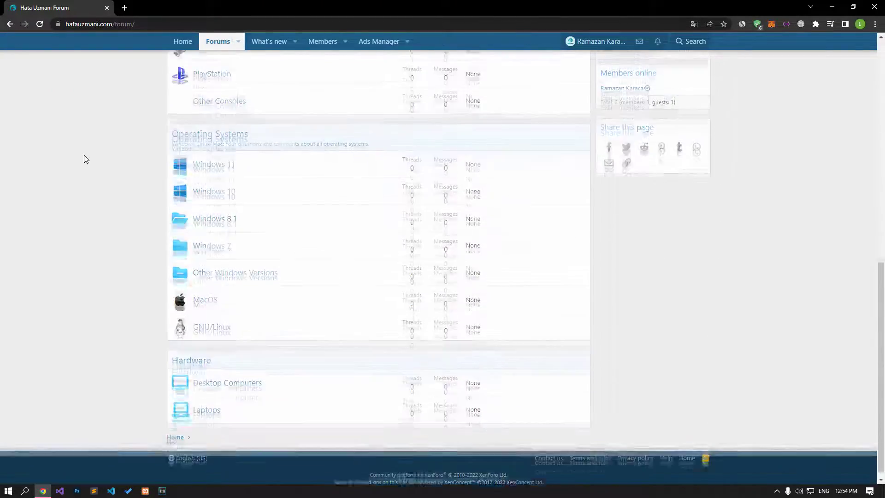
Scroll back to the top of the Hata Uzmanı Forum page and choose Post thread…
scroll(83, 159, "up", 10)
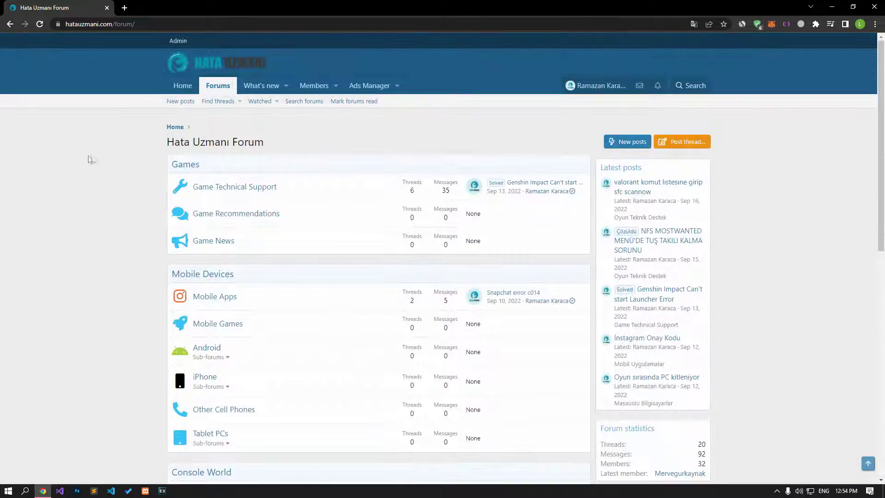
left_click(703, 143)
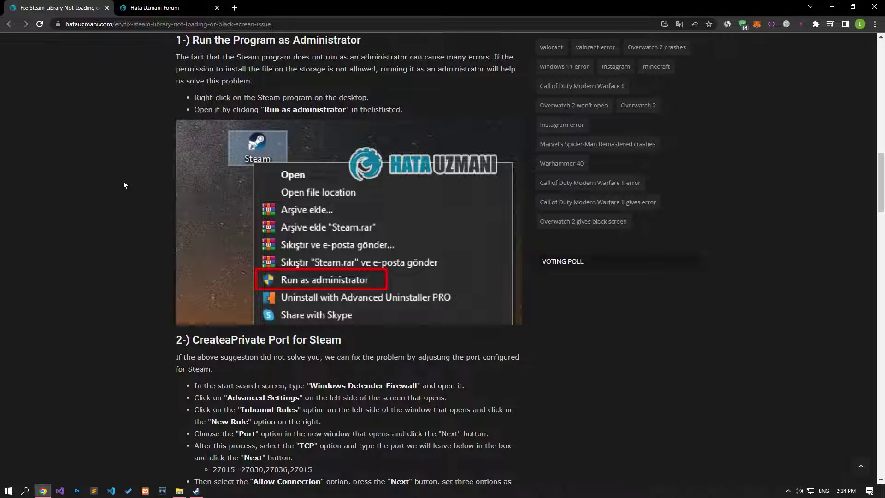
End the Steam (32 bit) task in Task Manager, opened from the taskbar menu
right_click(286, 491)
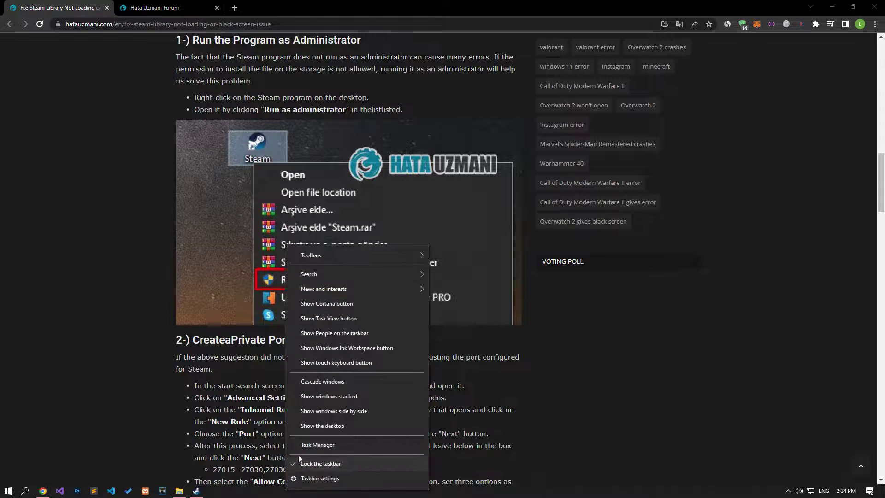
left_click(313, 445)
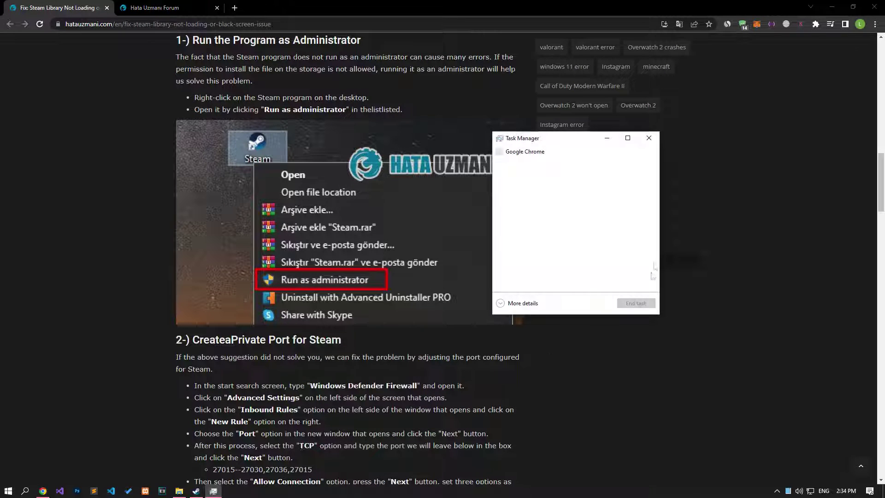
left_click(507, 169)
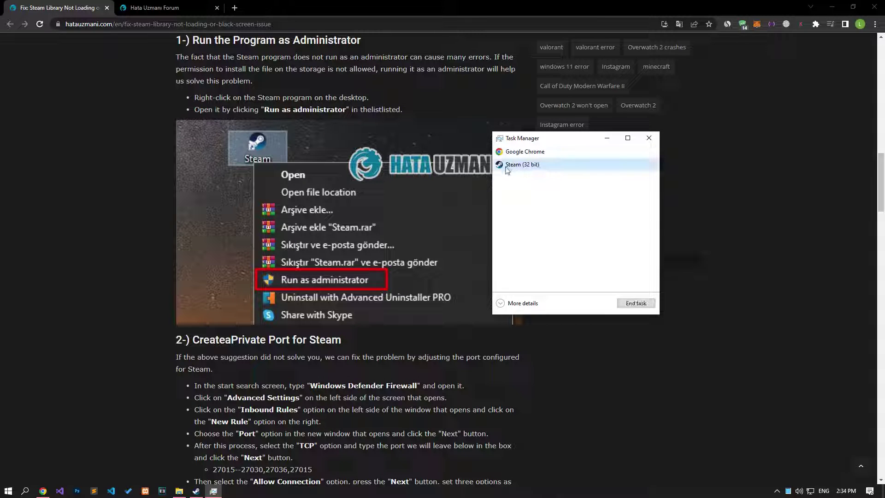
left_click(636, 304)
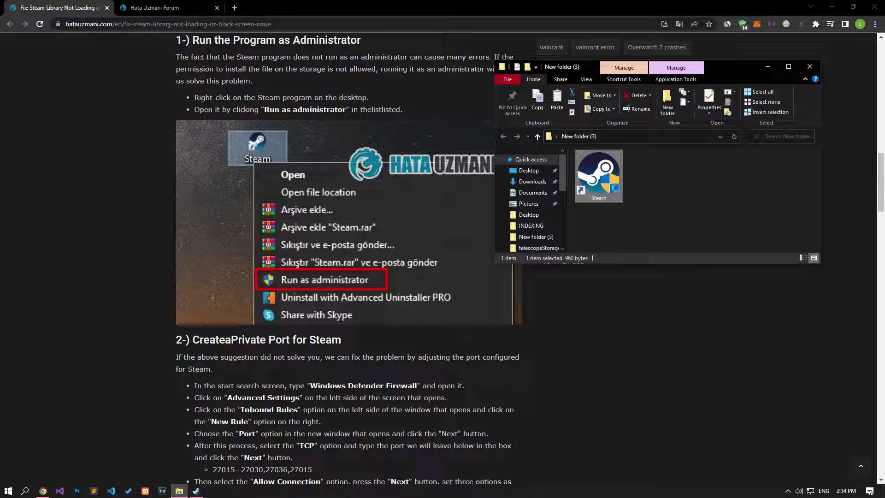
Relaunch Steam as administrator from its shortcut, then return to the fix article
right_click(616, 187)
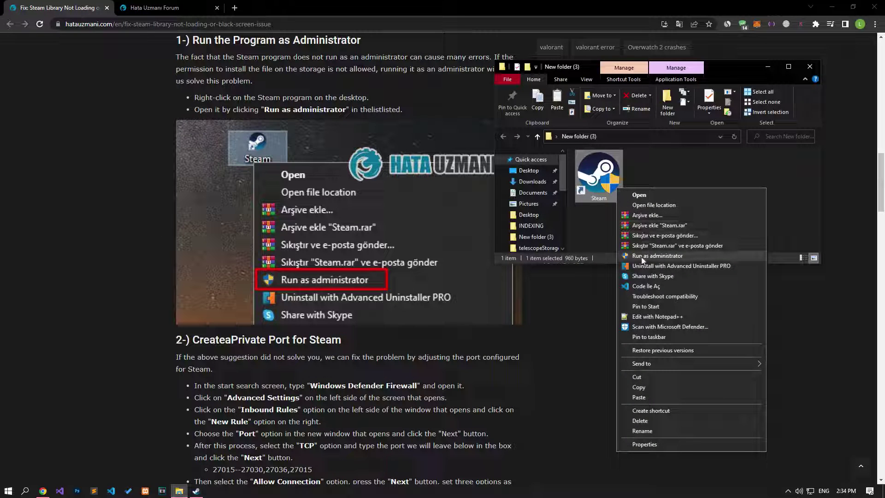
left_click(669, 256)
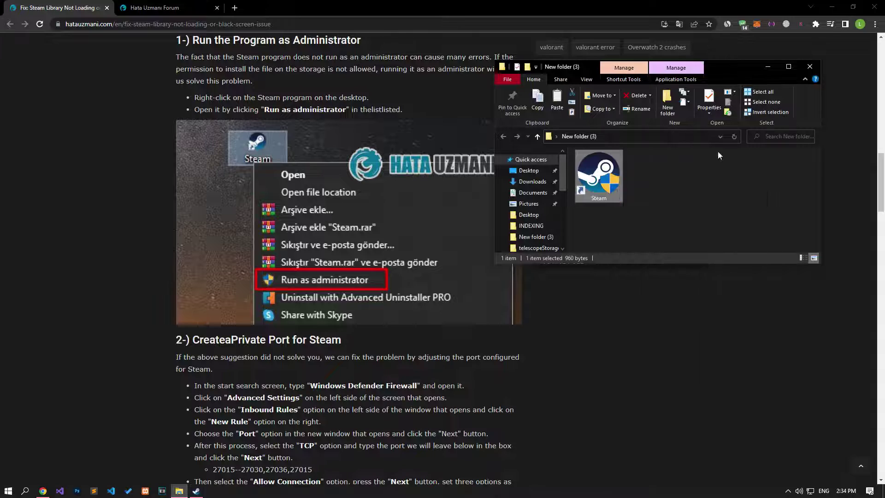
left_click(196, 491)
mouse_move(99, 24)
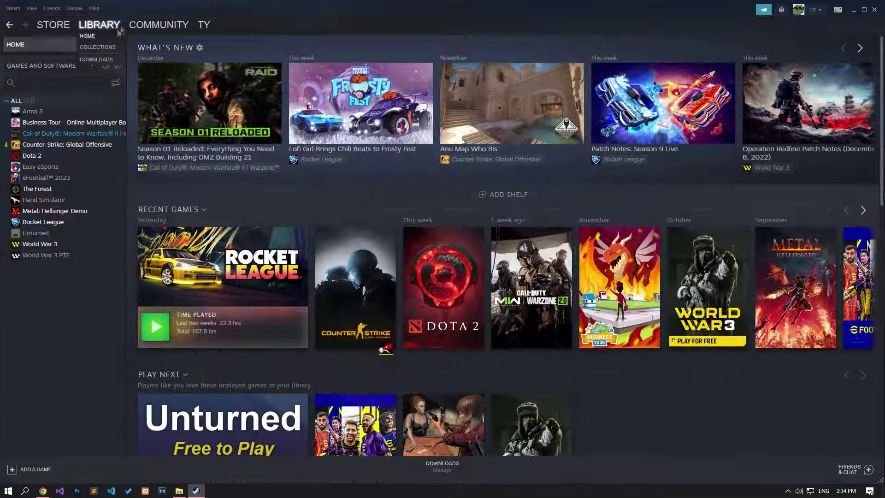
left_click(42, 490)
Check the article's private port section, then end Steam (32 bit) again in Task Manager
scroll(68, 405, "down", 7)
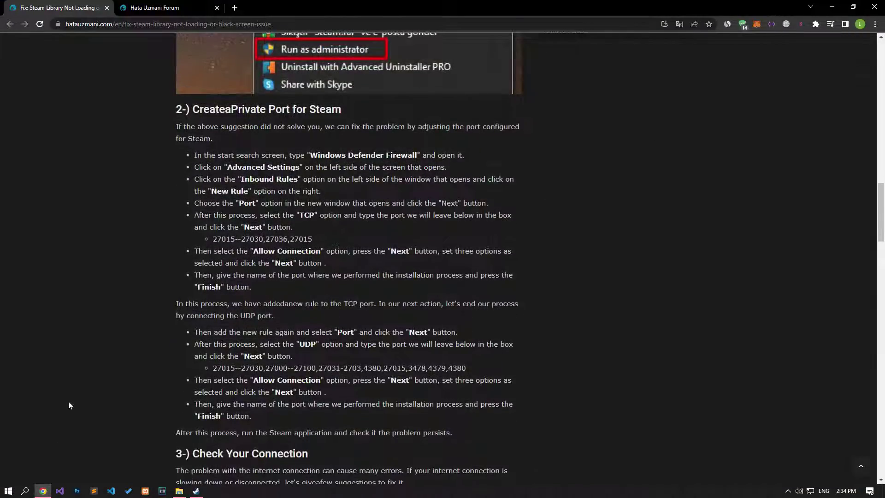
scroll(69, 405, "up", 1)
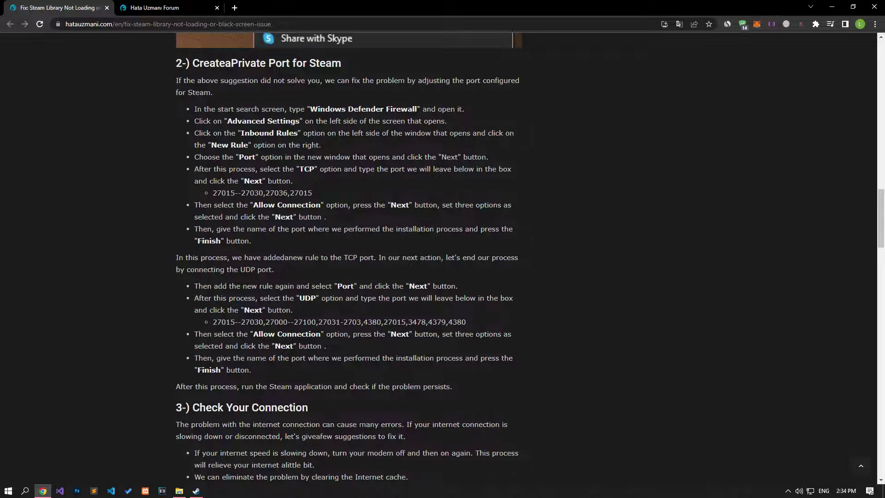
right_click(325, 490)
left_click(353, 451)
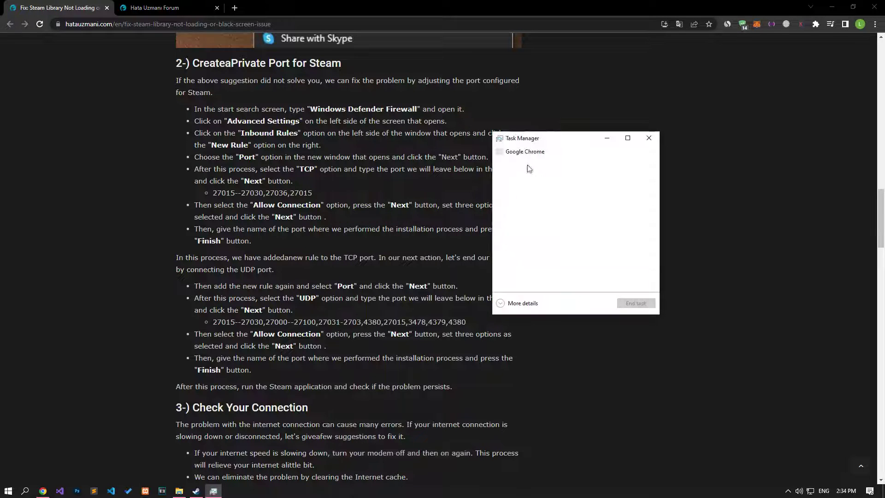
left_click(520, 165)
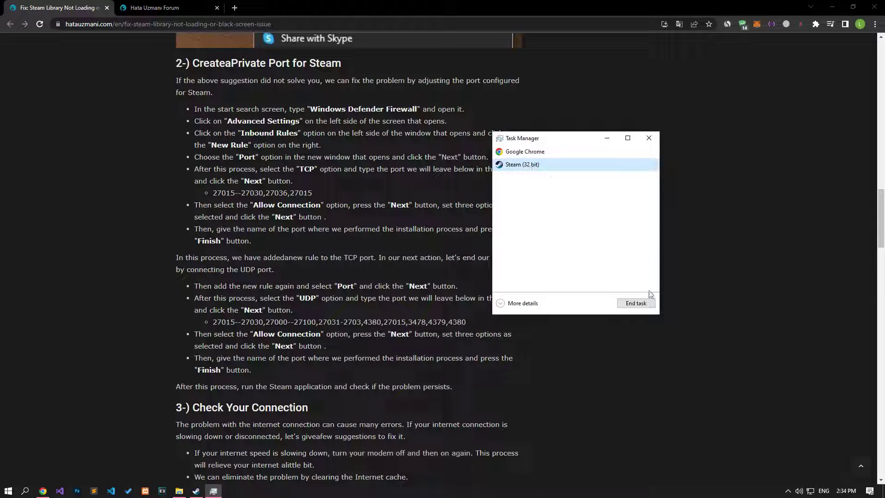
left_click(648, 138)
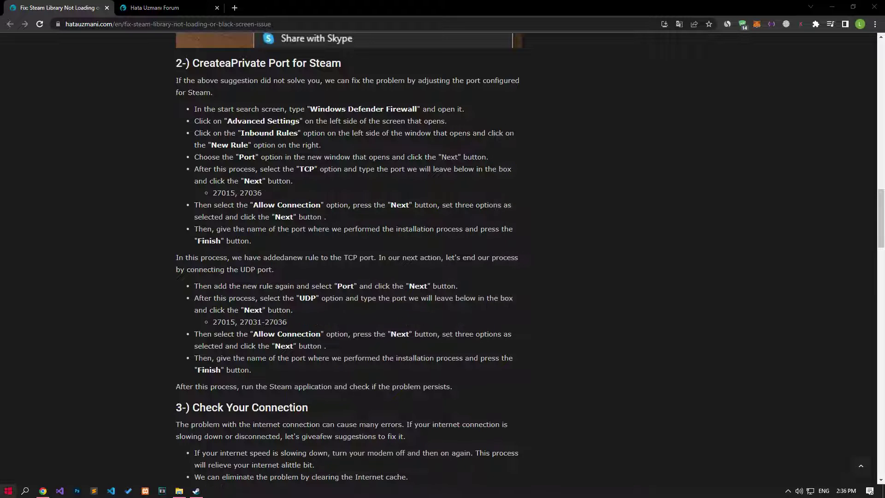
key("super")
Search 'windows' to open Windows Defender Firewall, then Advanced settings and Inbound Rules
type("windows")
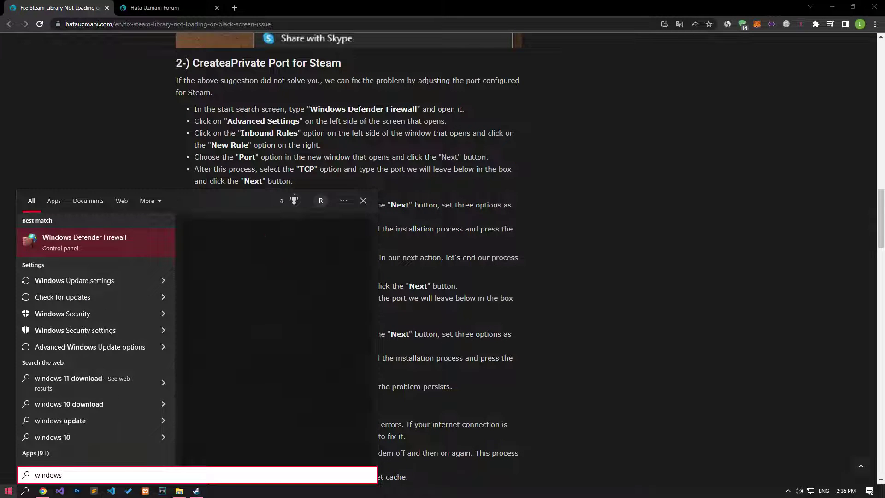
left_click(89, 248)
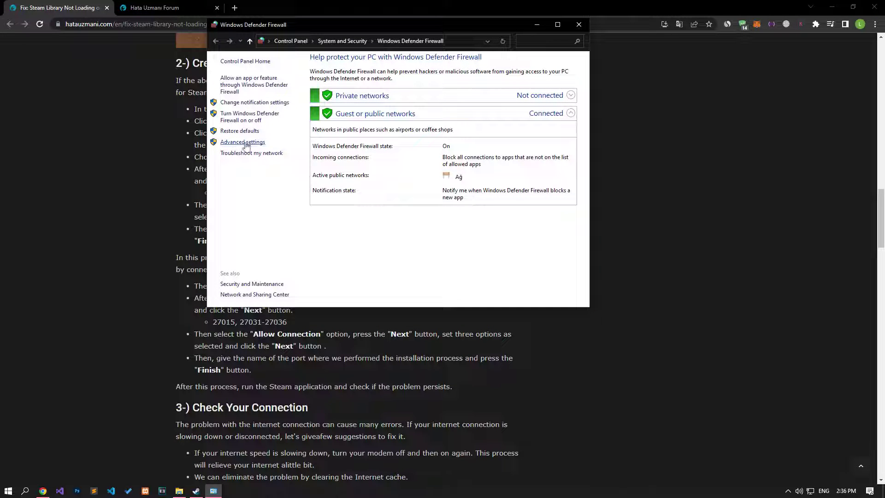
left_click(246, 143)
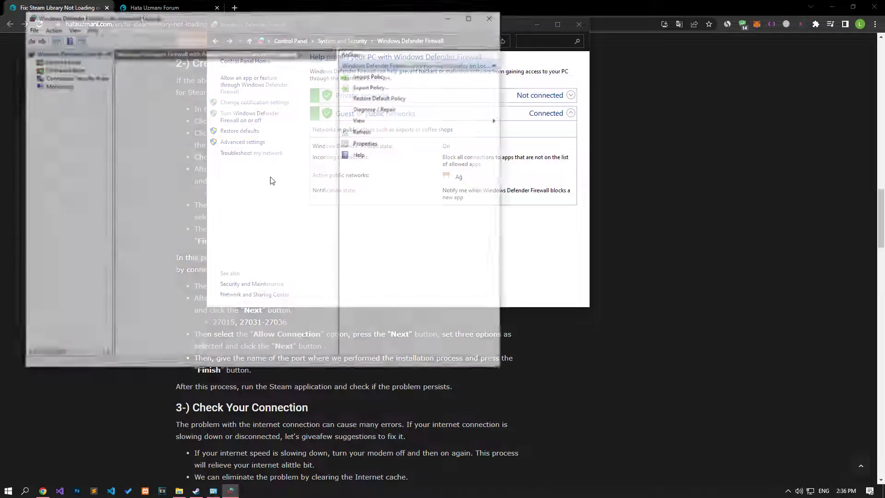
left_click(69, 61)
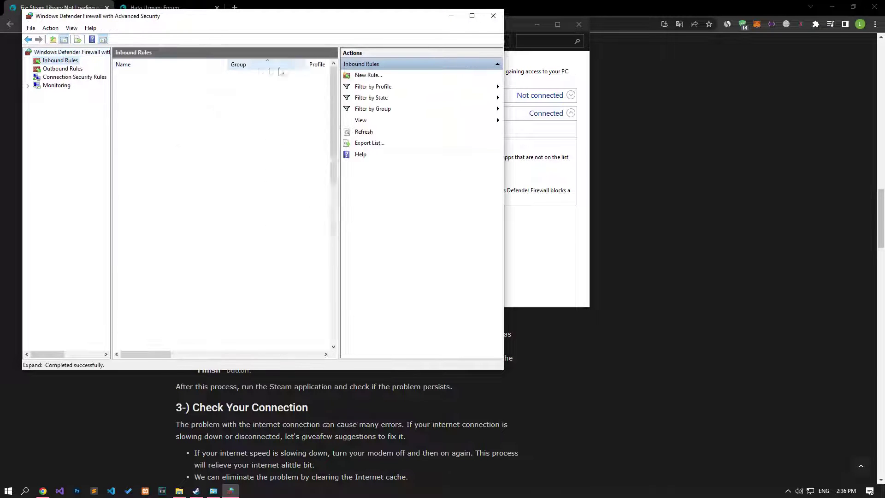
Start a new port inbound rule with TCP local ports 27015, 27036 copied from the article
left_click(368, 76)
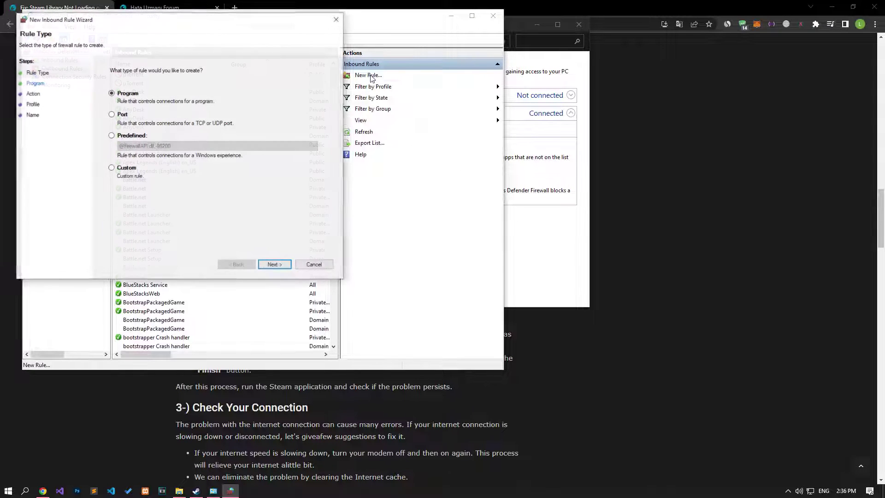
left_click(121, 114)
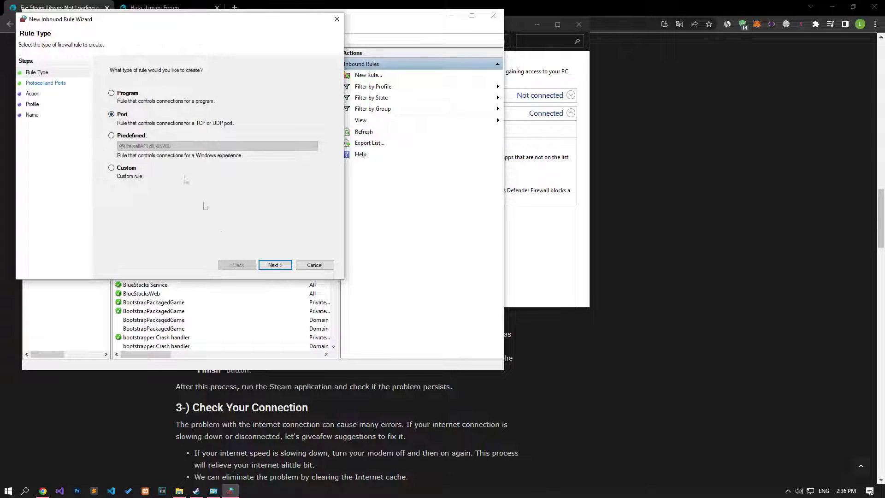
left_click(275, 265)
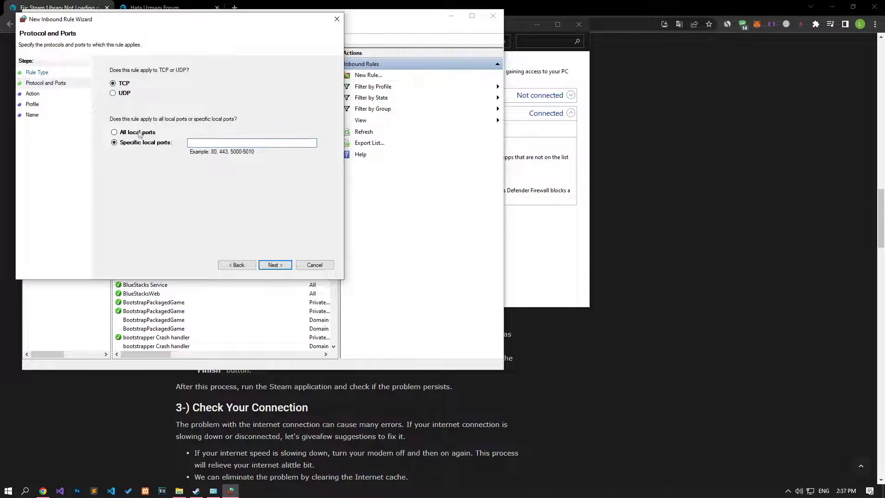
left_click(73, 435)
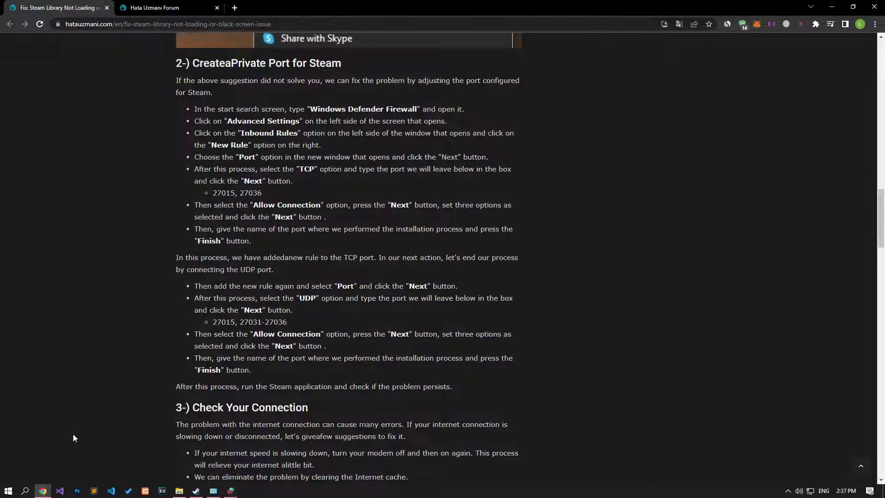
triple_click(236, 193)
right_click(236, 193)
left_click(249, 200)
left_click(230, 490)
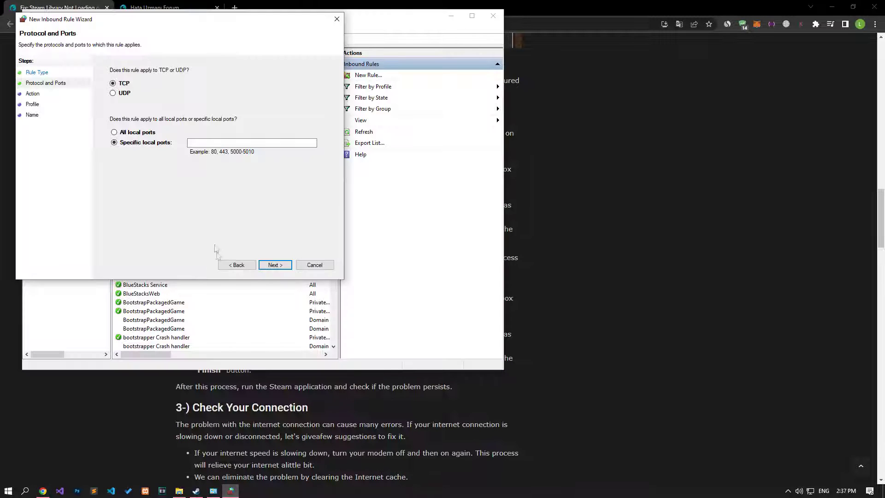
left_click(211, 143)
key("ctrl+v")
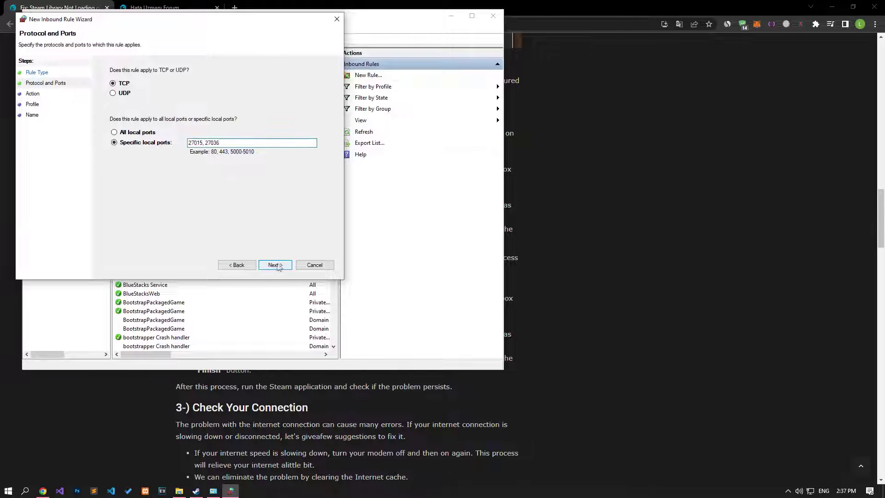
left_click(275, 265)
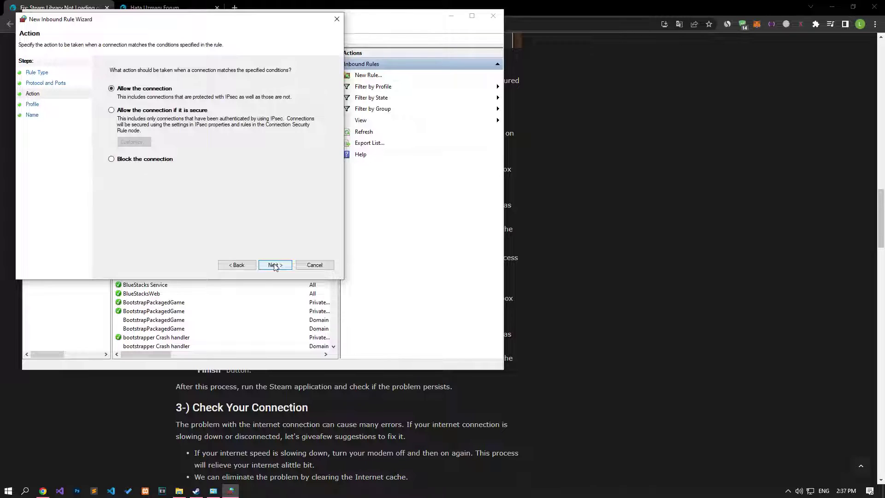
Keep Allow the connection and all profiles, name the rule STEAM TCP and finish
left_click(275, 265)
left_click(275, 265)
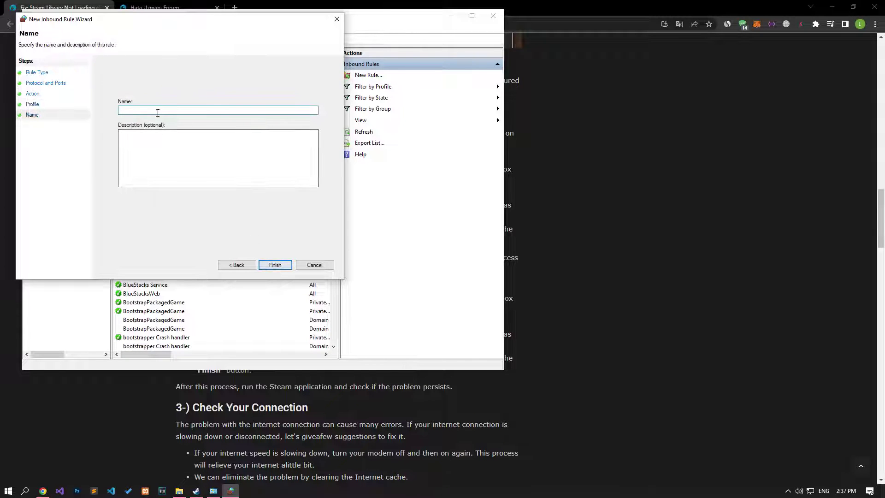
type("STEAM TCP")
left_click(275, 265)
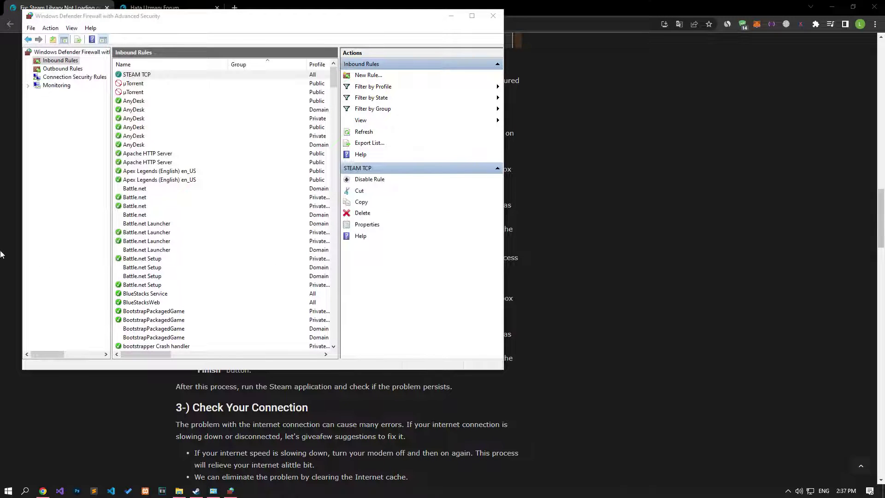
key("alt+Tab")
triple_click(272, 322)
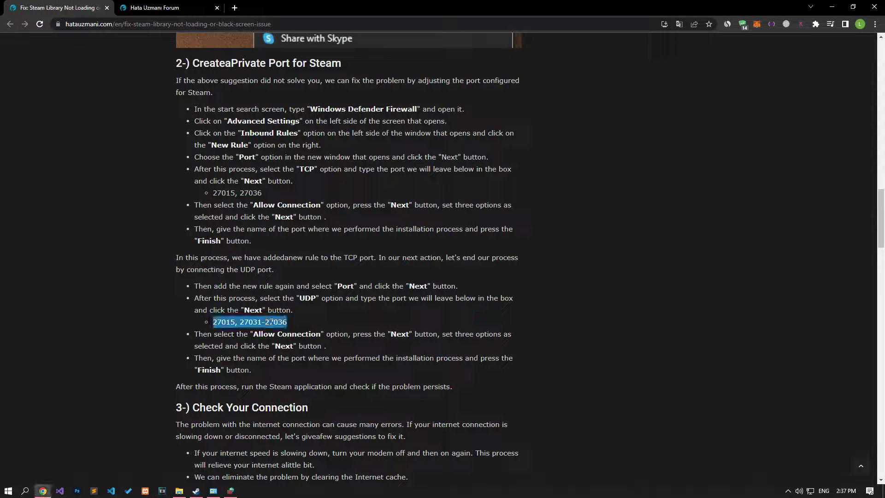
left_click(231, 490)
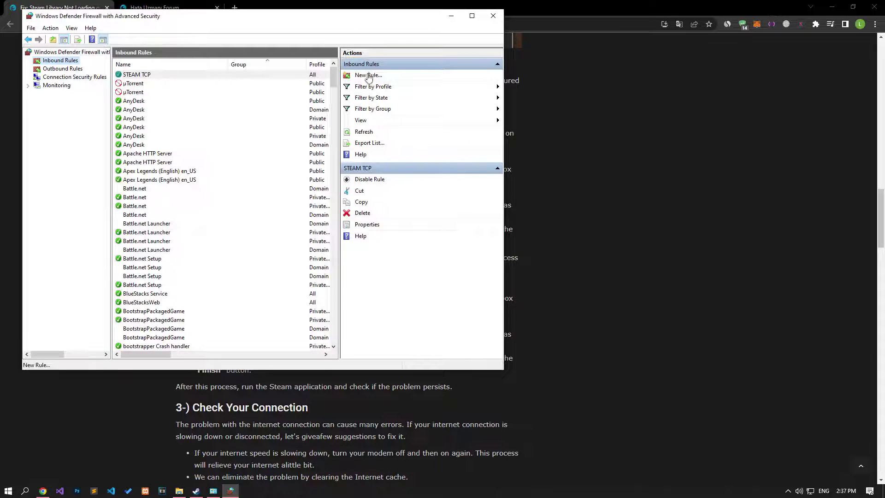
left_click(369, 75)
left_click(134, 126)
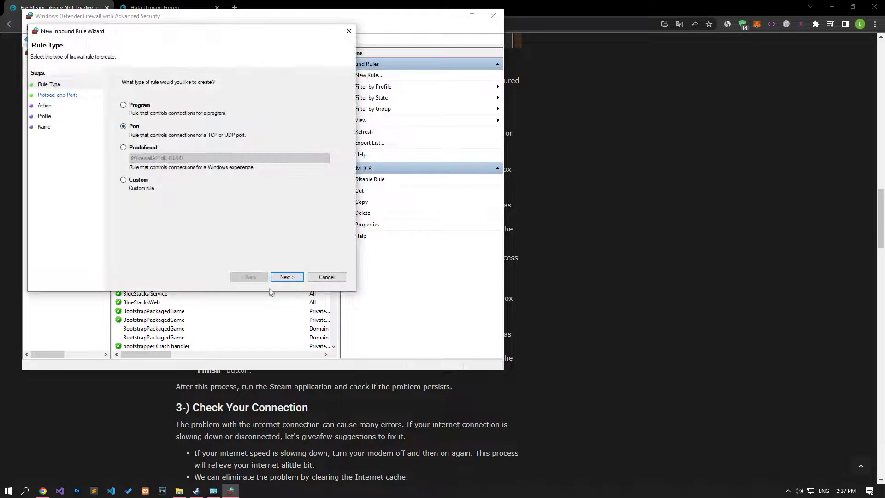
left_click(287, 278)
left_click(125, 105)
key("ctrl+v")
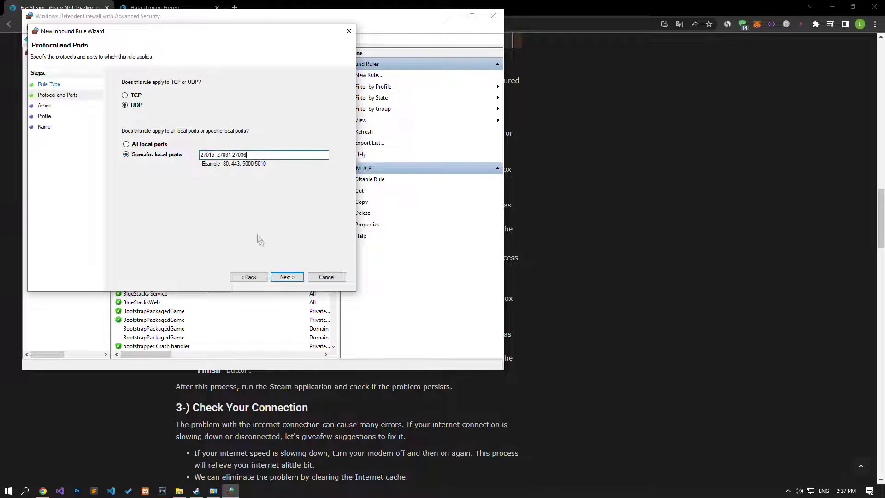
Keep Allow and all profiles, name the rule STEAM UDP and finish
left_click(288, 276)
left_click(288, 277)
left_click(287, 276)
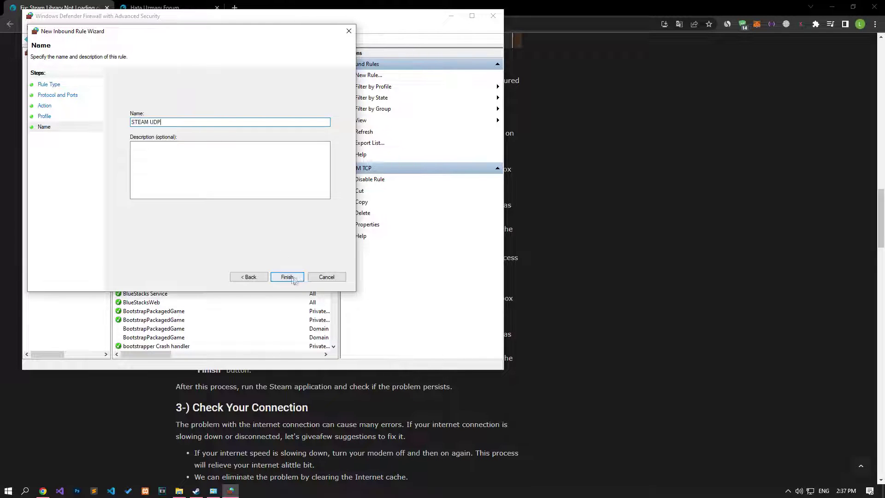
left_click(294, 277)
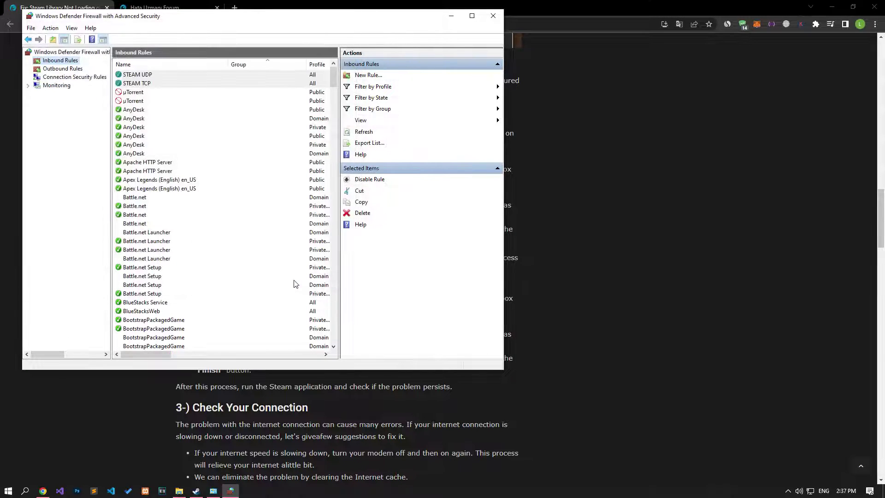
Close the firewall console and scroll the article down to its Clear DNS Cache commands
left_click(493, 16)
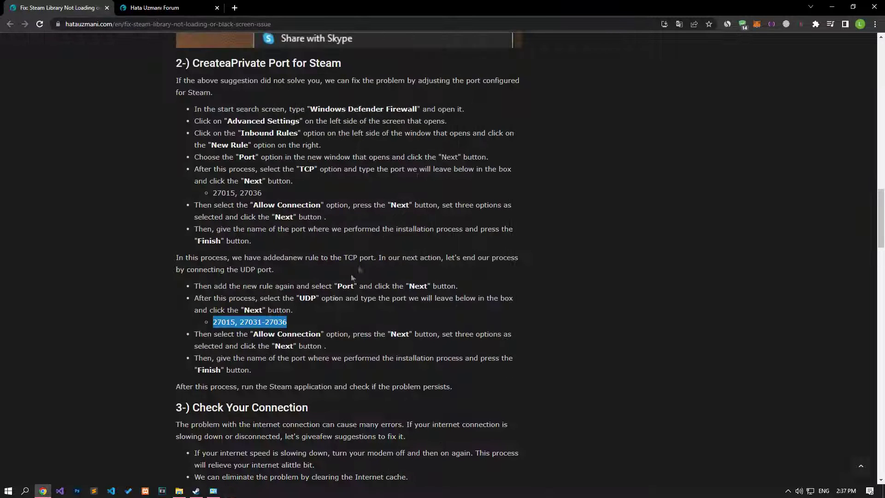
left_click(180, 492)
left_click(603, 179)
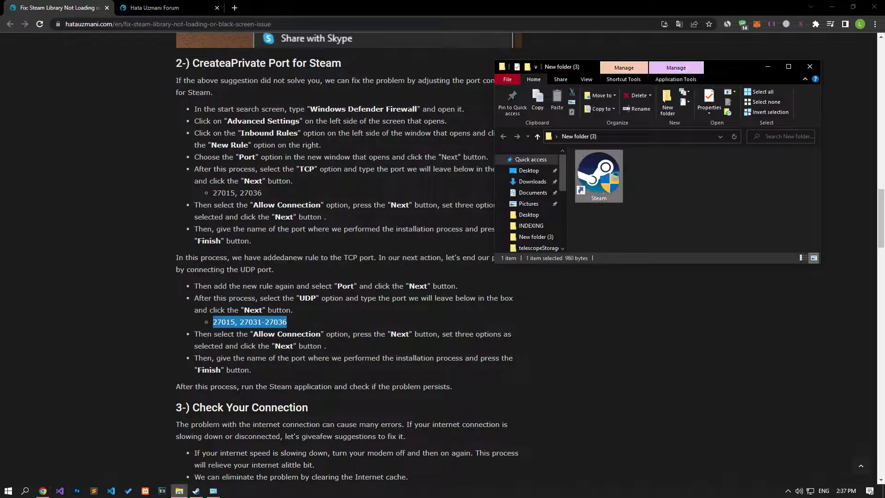
left_click(145, 300)
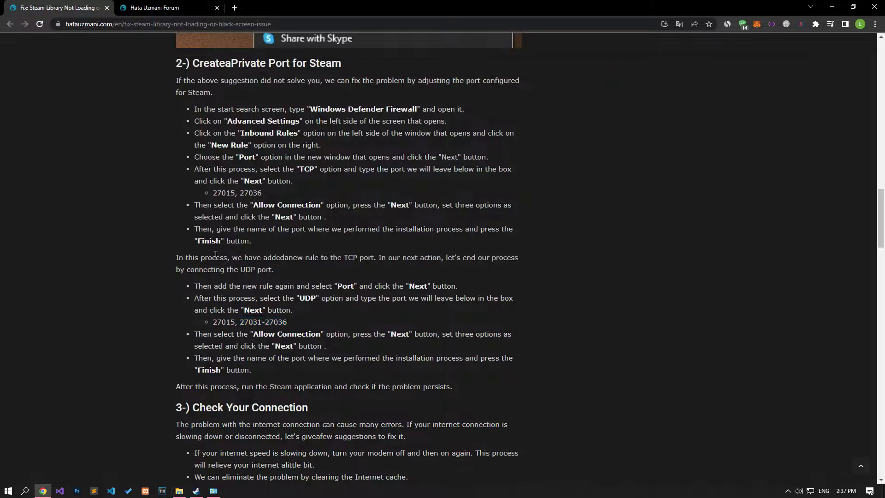
scroll(135, 304, "down", 1)
scroll(135, 303, "down", 5)
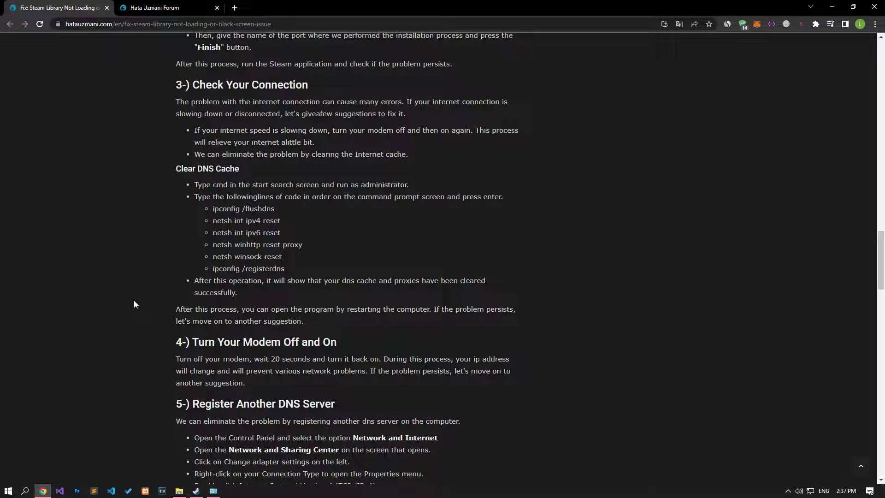
Run ipconfig /flushdns, the netsh resets and ipconfig /registerdns in an administrator Command Prompt
left_click(8, 490)
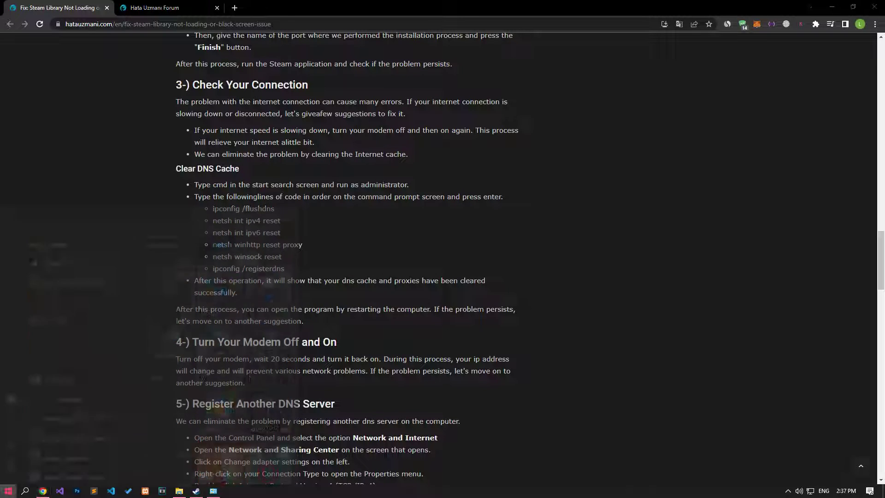
type("CMD")
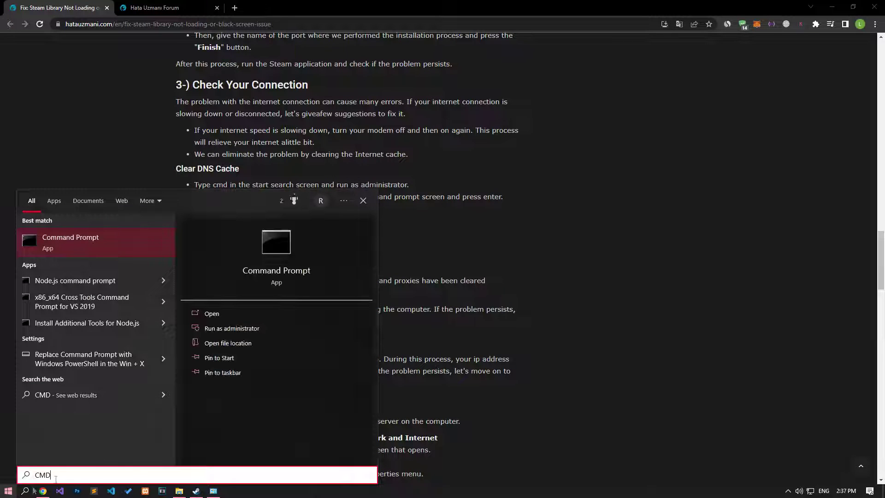
left_click(229, 333)
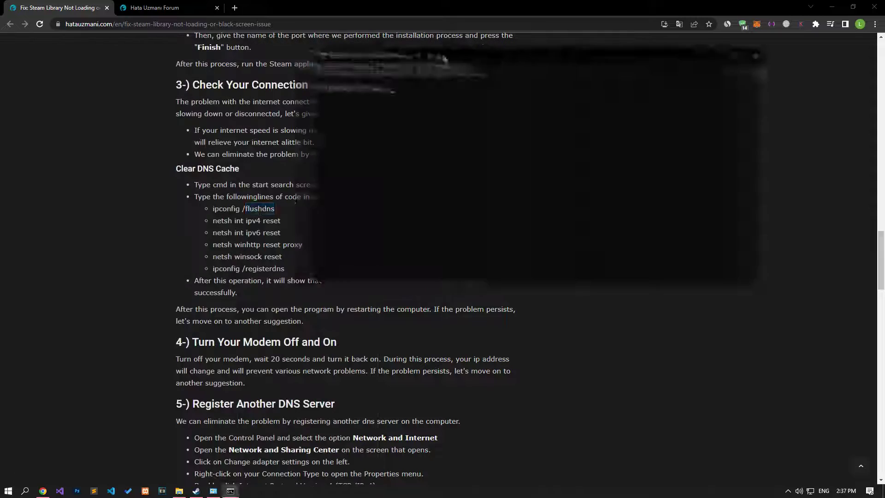
triple_click(247, 256)
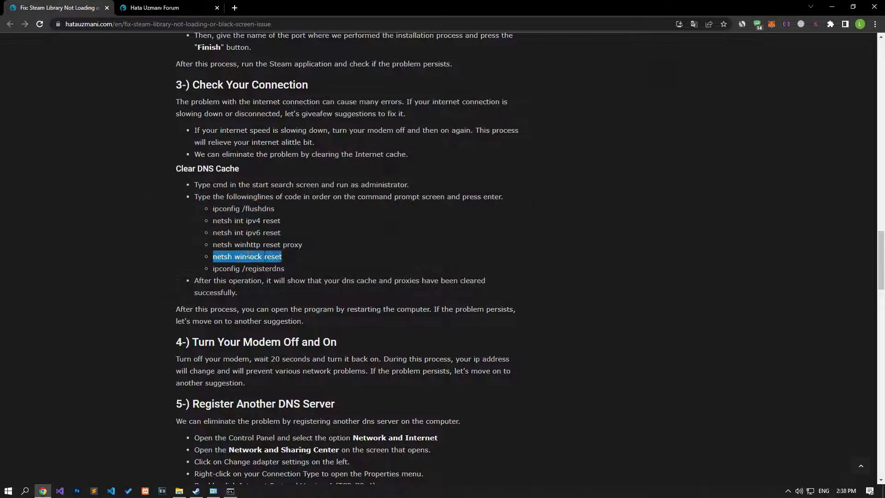
triple_click(244, 268)
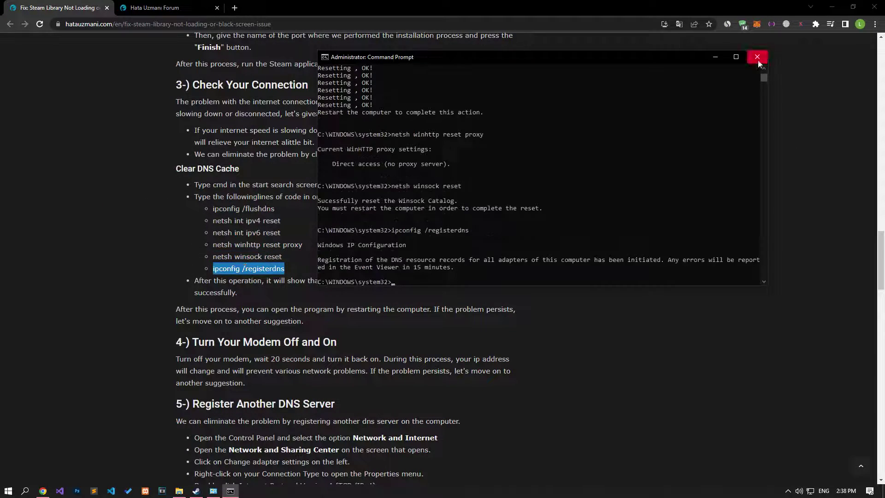
left_click(757, 56)
scroll(757, 93, "down", 3)
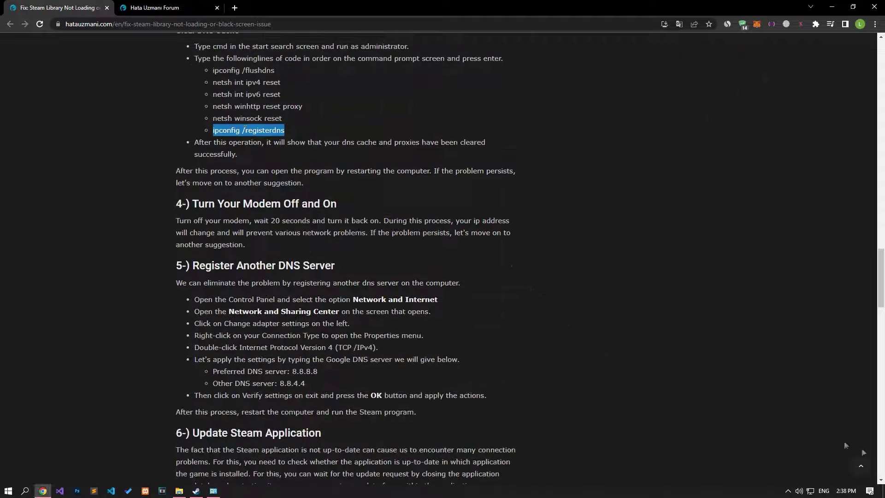
Open the Ethernet adapter's properties via Network & Internet settings and Change adapter options
right_click(810, 490)
left_click(805, 479)
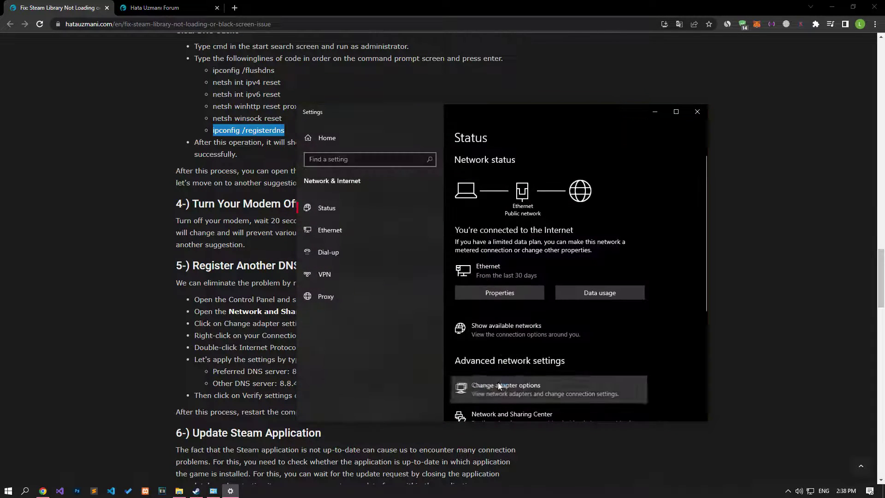
left_click(499, 386)
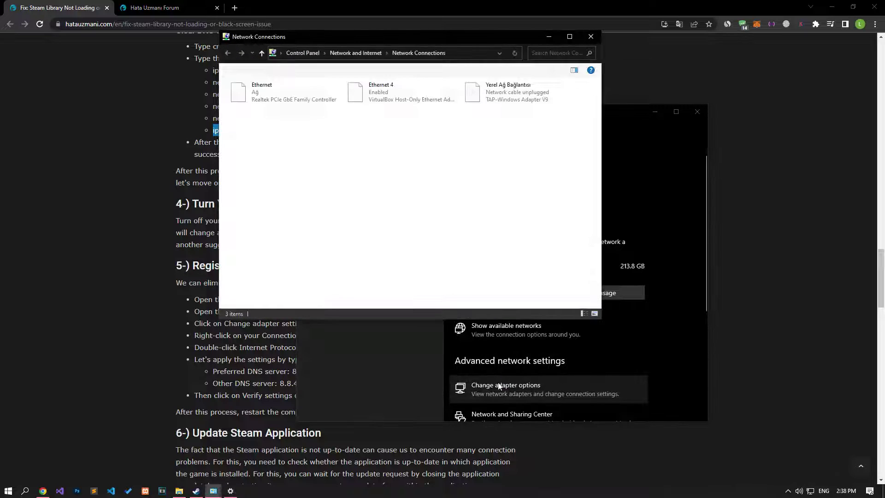
right_click(279, 102)
left_click(279, 177)
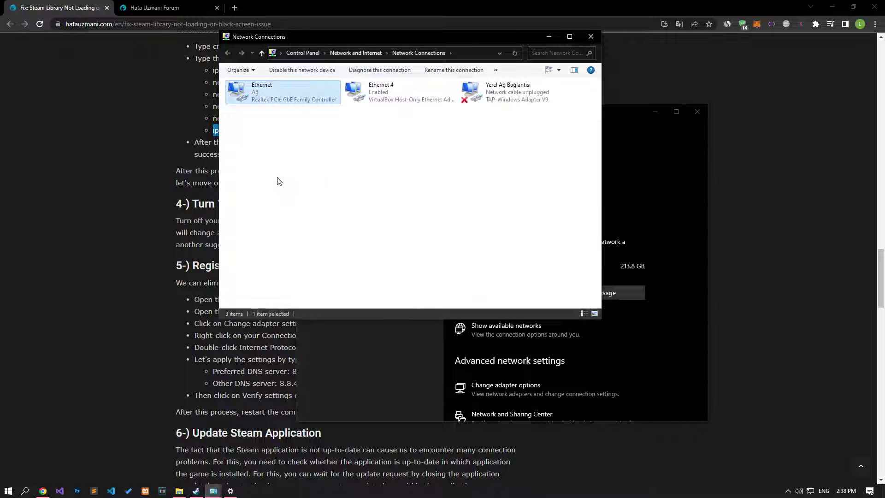
Set IPv4 DNS servers to 8.8.8.8 and 8.8.4.4, confirm, and close the network windows
left_click(282, 184)
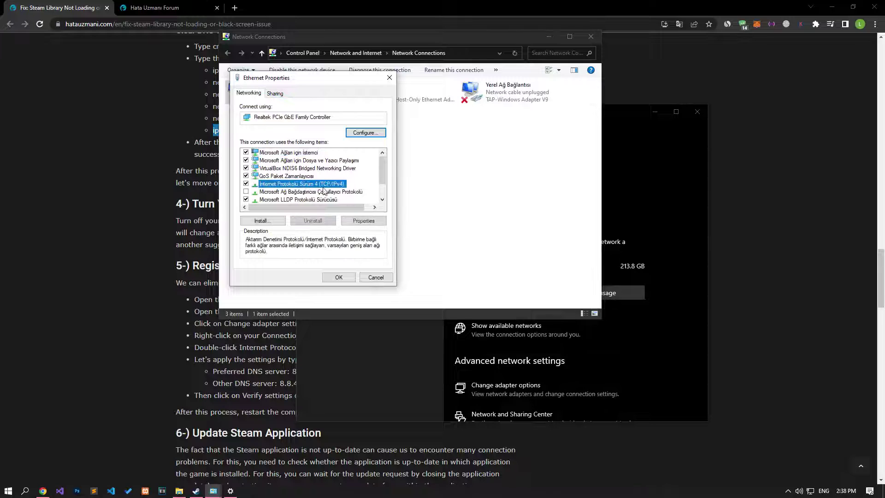
double_click(330, 190)
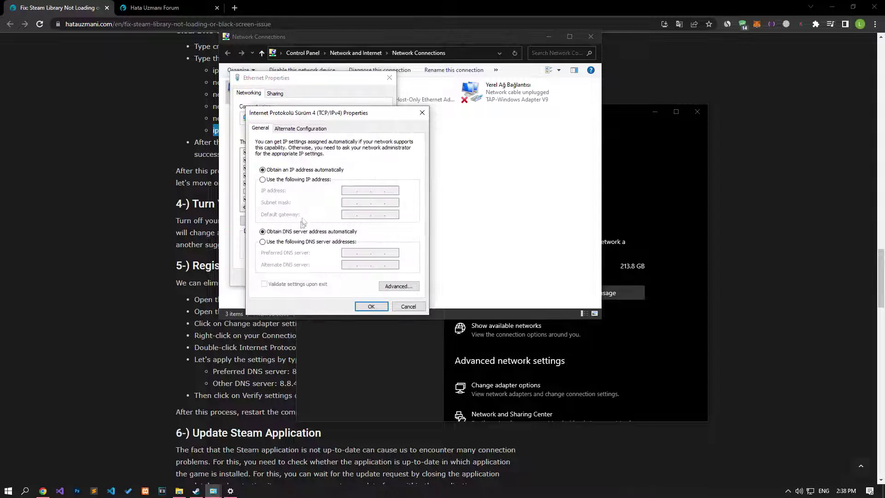
left_click(289, 242)
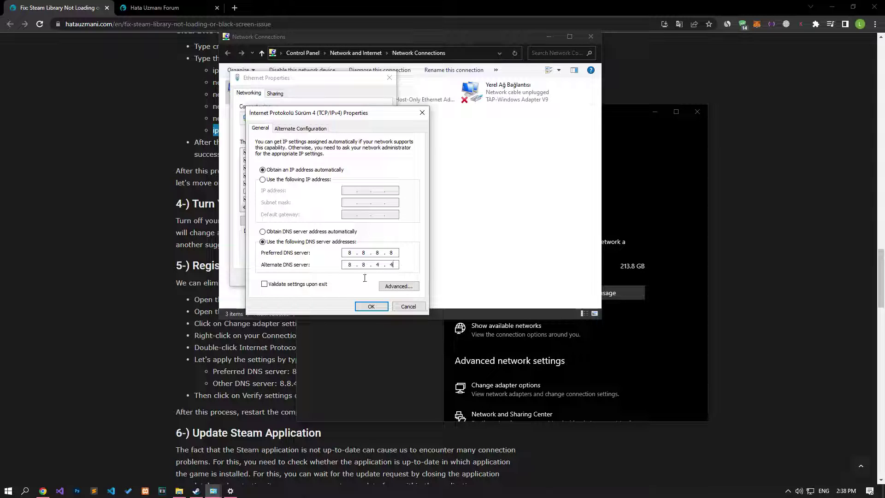
left_click(371, 306)
left_click(339, 277)
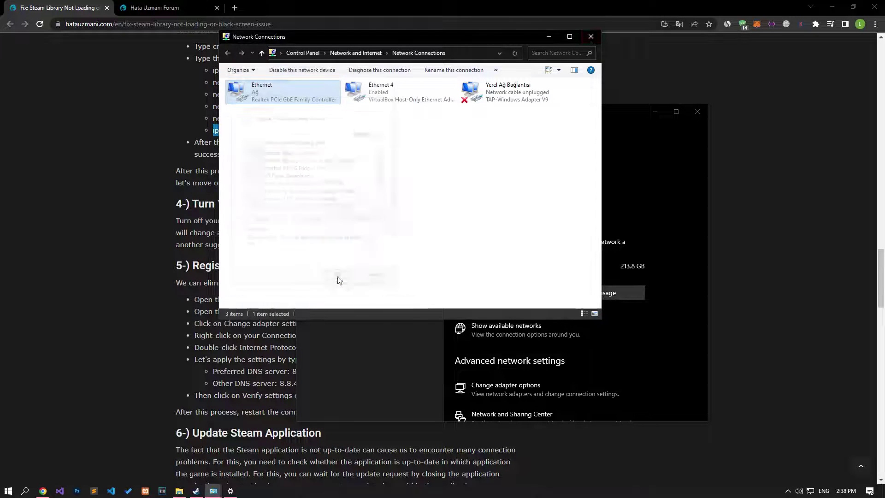
left_click(591, 37)
left_click(697, 112)
Scroll the hatauzmani article down to sections 6 and 7, Update Steam Application and Turn off Antivirus Program
left_click(9, 490)
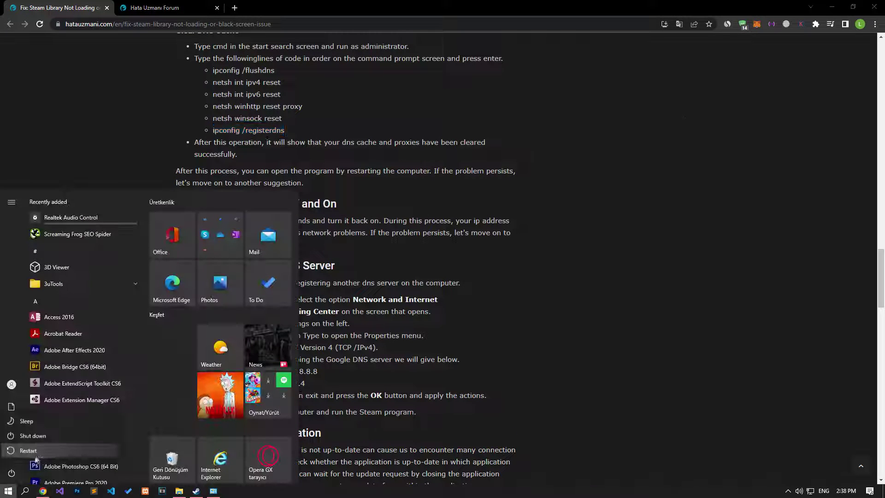
left_click(129, 160)
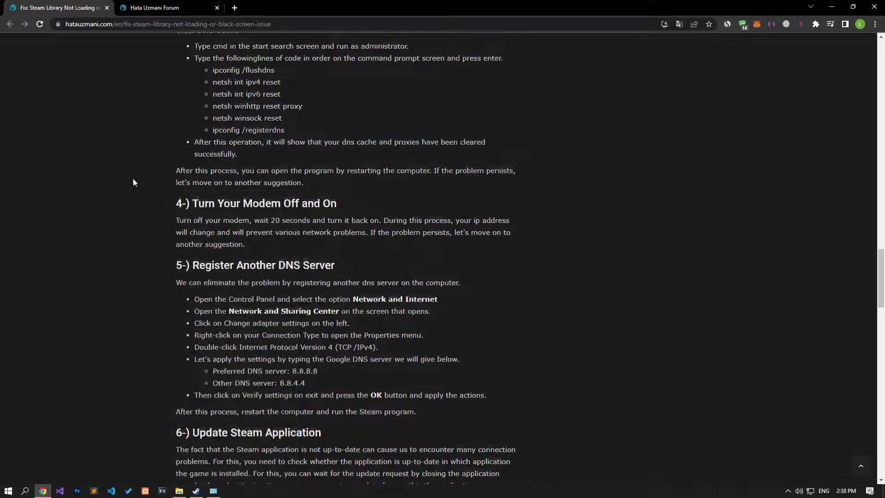
scroll(133, 178, "down", 3)
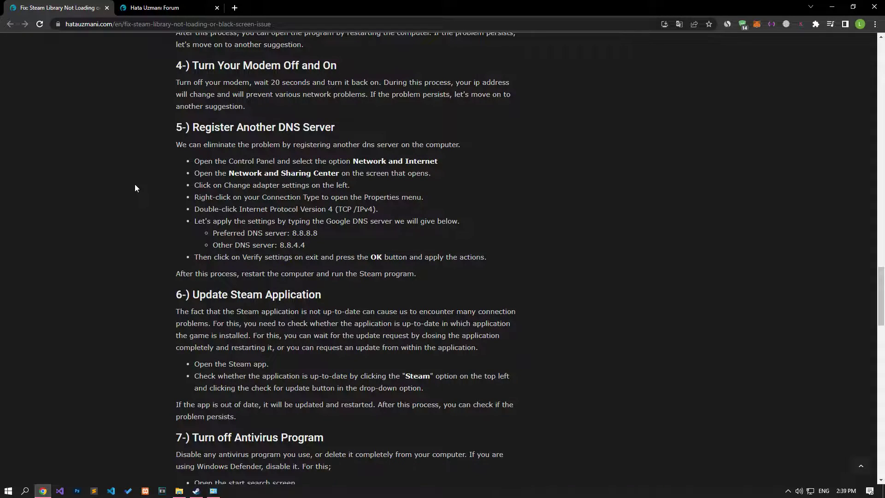
scroll(135, 188, "down", 6)
scroll(135, 188, "up", 2)
scroll(135, 187, "down", 1)
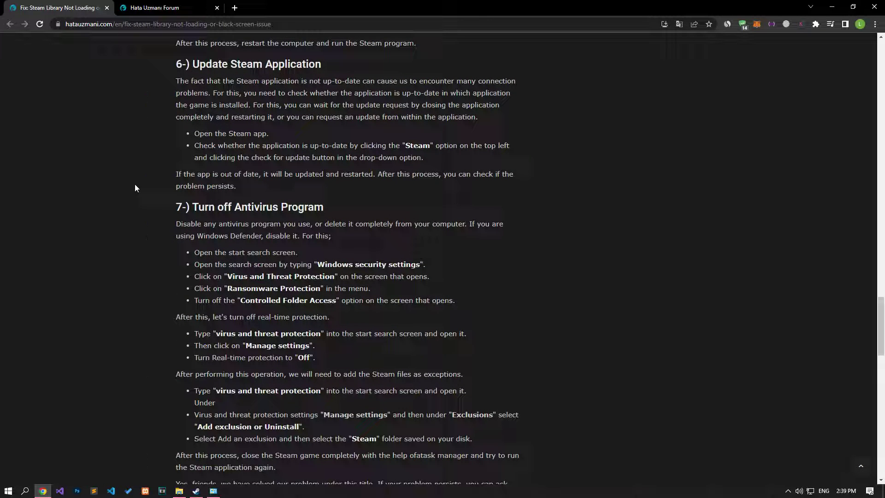
left_click(196, 490)
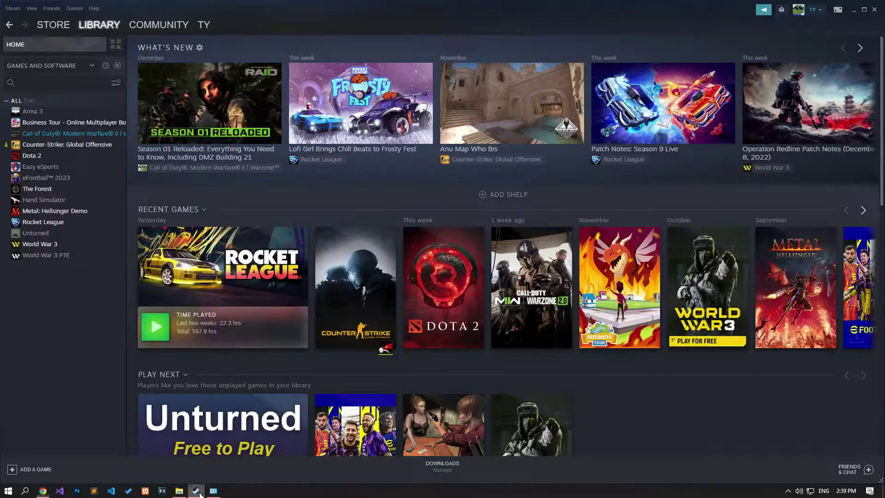
Run Check for Steam Client Updates, confirm it's already up to date, and return to Chrome
left_click(13, 10)
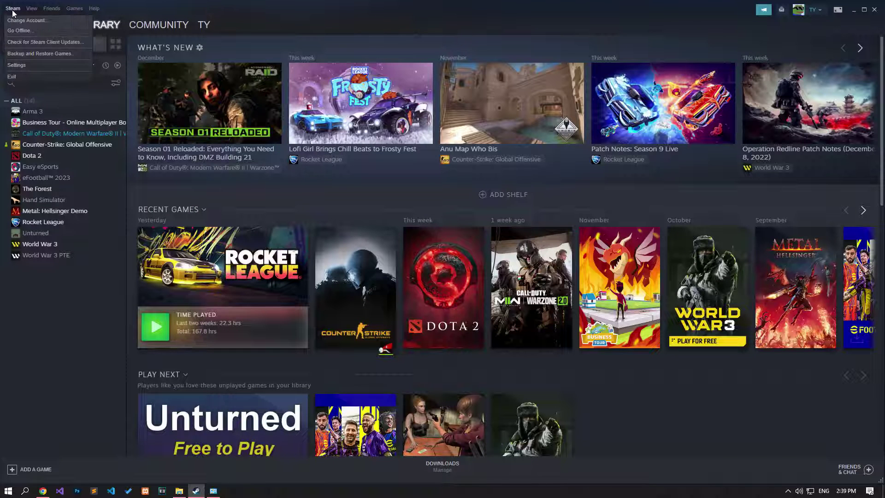
left_click(31, 43)
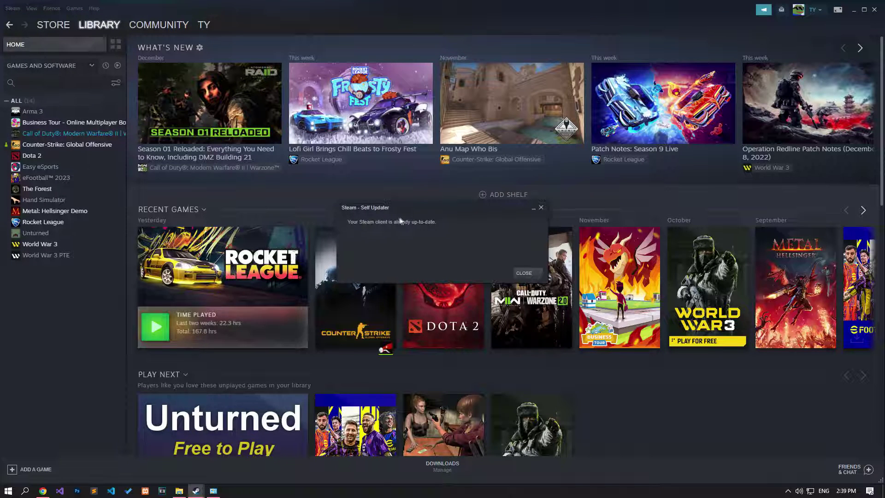
left_click(518, 272)
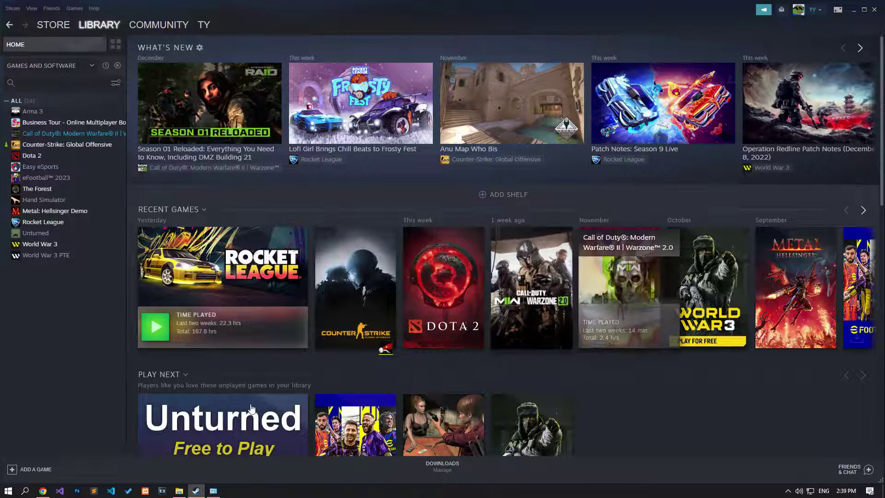
left_click(42, 490)
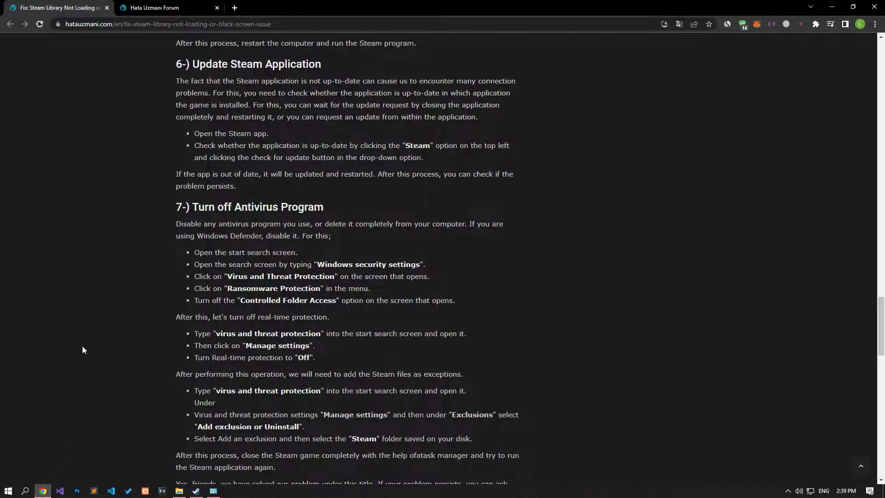
scroll(82, 348, "down", 1)
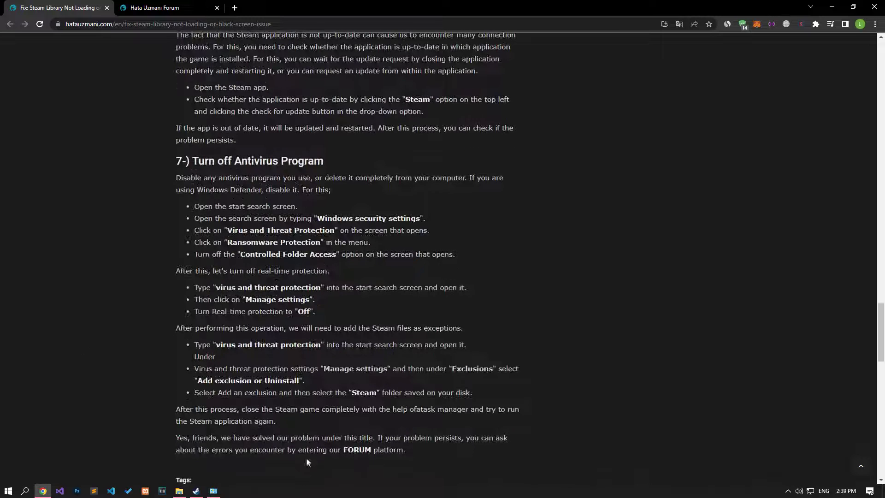
right_click(341, 490)
left_click(382, 458)
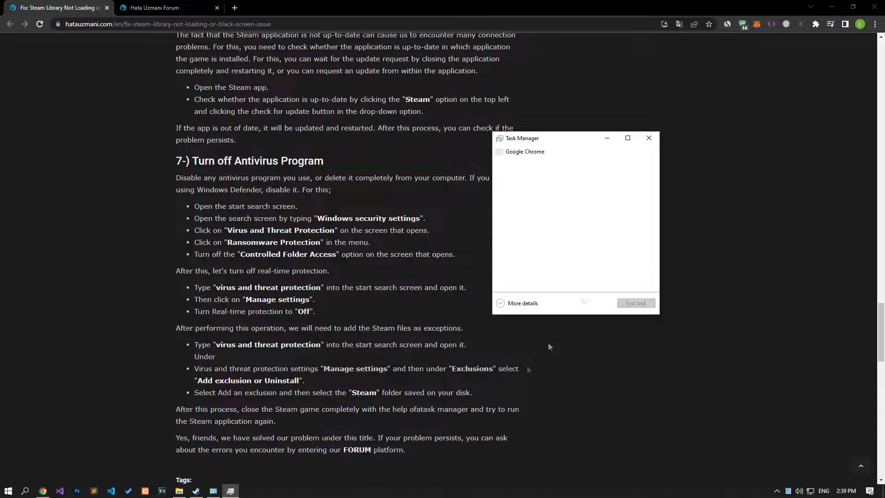
left_click(523, 165)
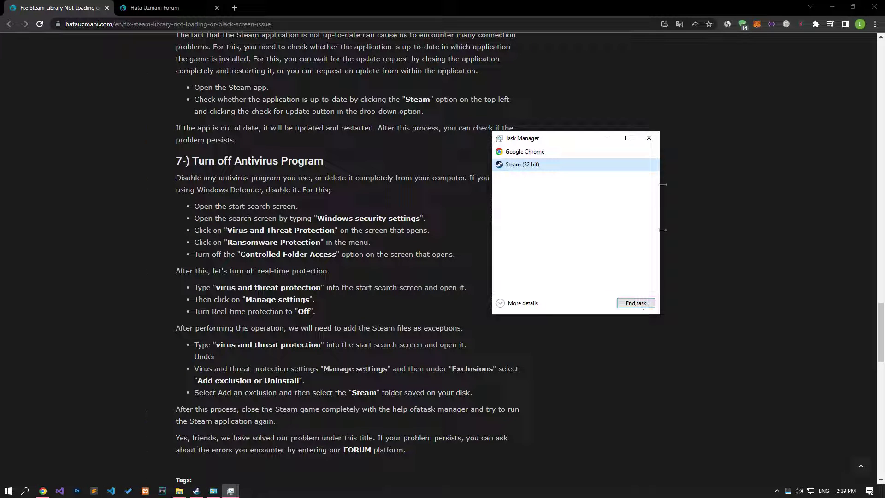
left_click(646, 136)
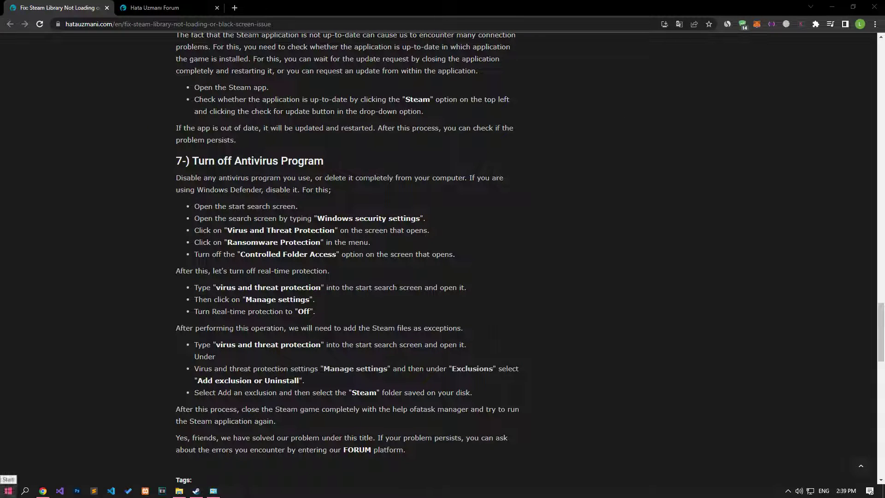
Search 'viru' and open Virus & threat protection settings to confirm Controlled folder access is Off
key("super")
type("viru")
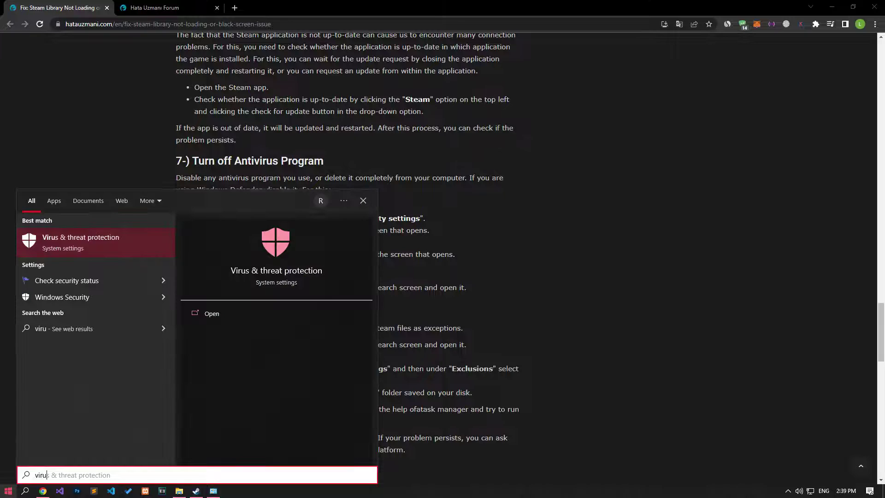
left_click(80, 243)
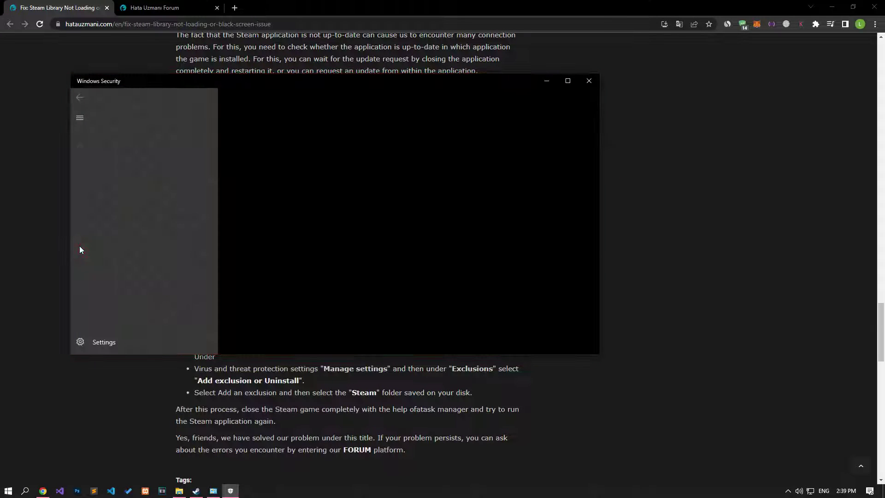
scroll(310, 253, "down", 3)
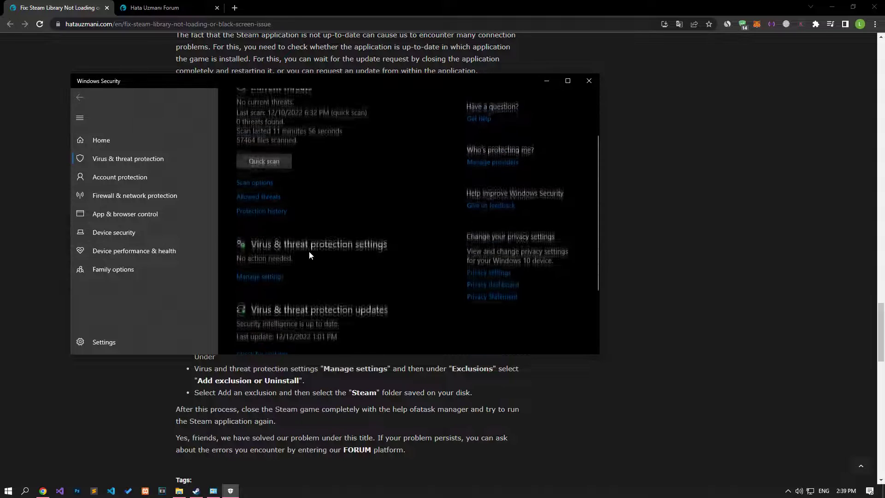
left_click(254, 269)
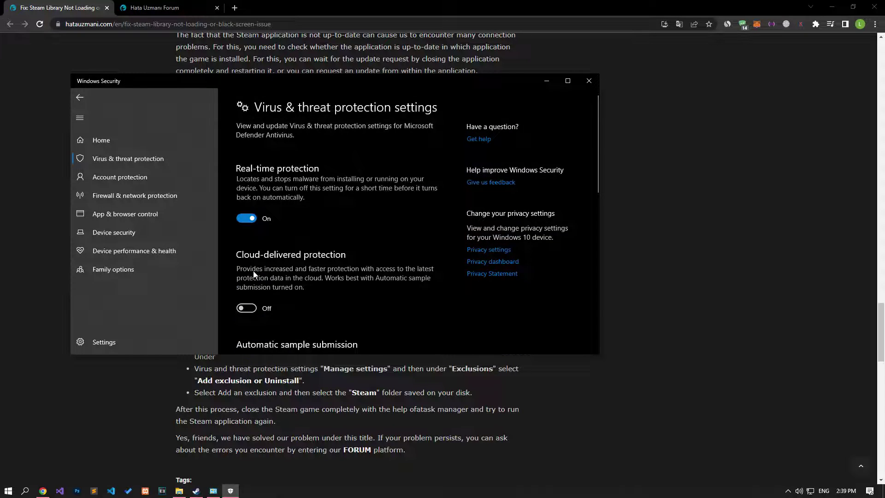
scroll(254, 275, "down", 5)
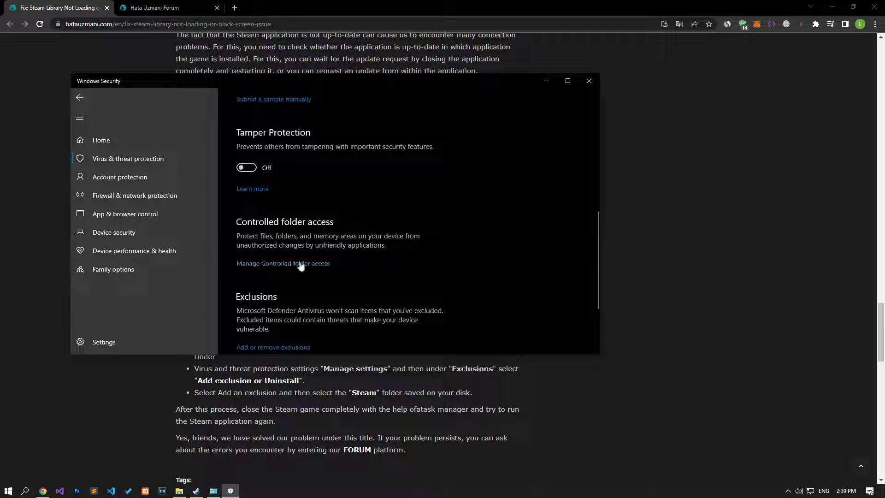
left_click(324, 264)
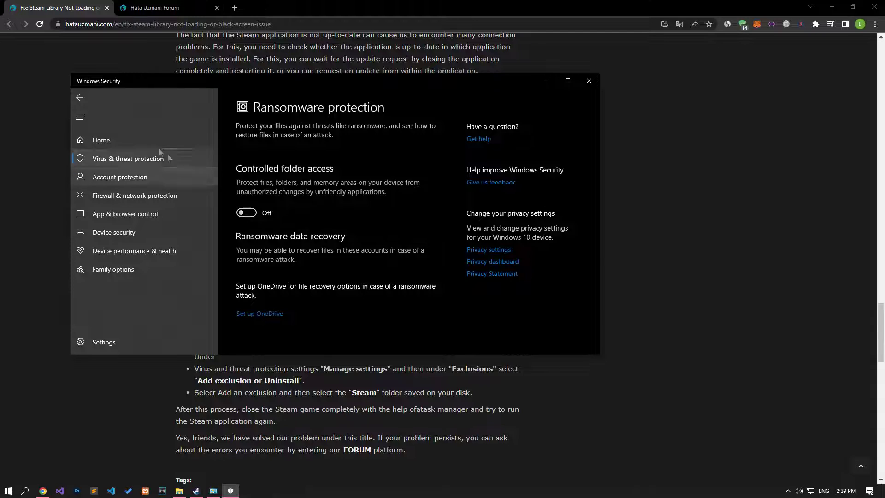
Switch Real-time protection to Off and go to Add or remove exclusions
left_click(79, 97)
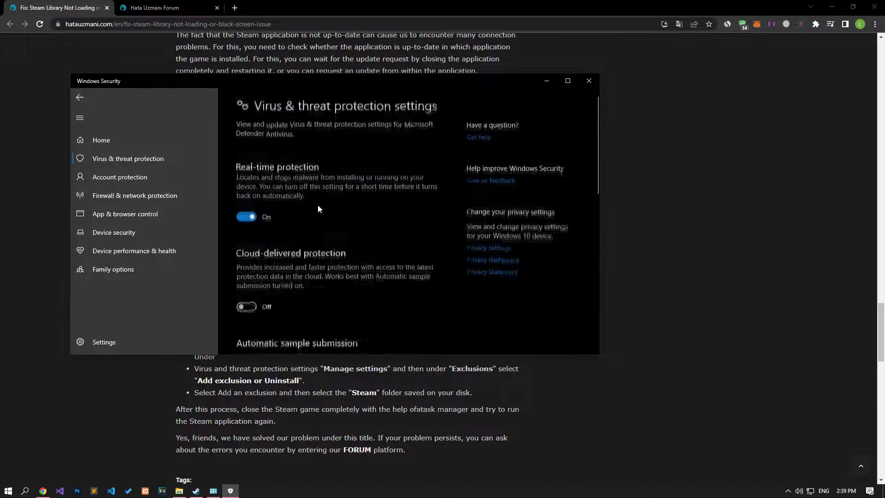
left_click(248, 226)
scroll(249, 222, "down", 10)
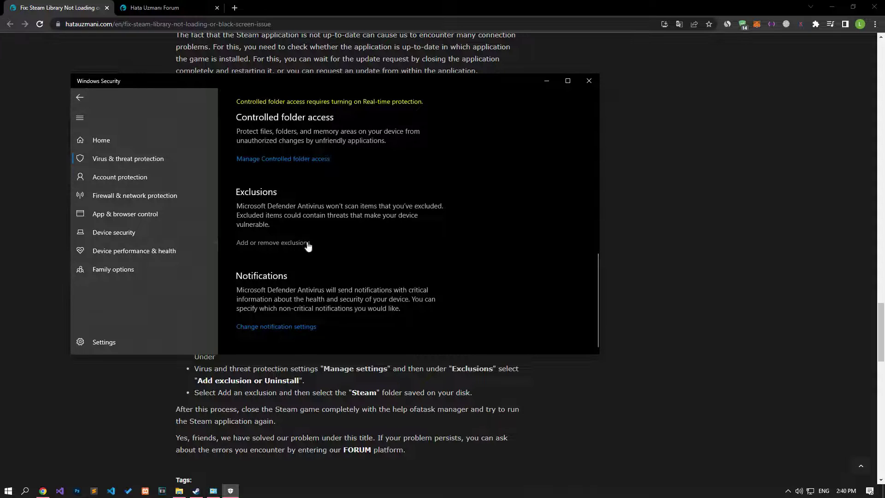
left_click(306, 243)
Add %localappdata%\Steam as a Defender folder exclusion, then begin another folder exclusion
left_click(286, 187)
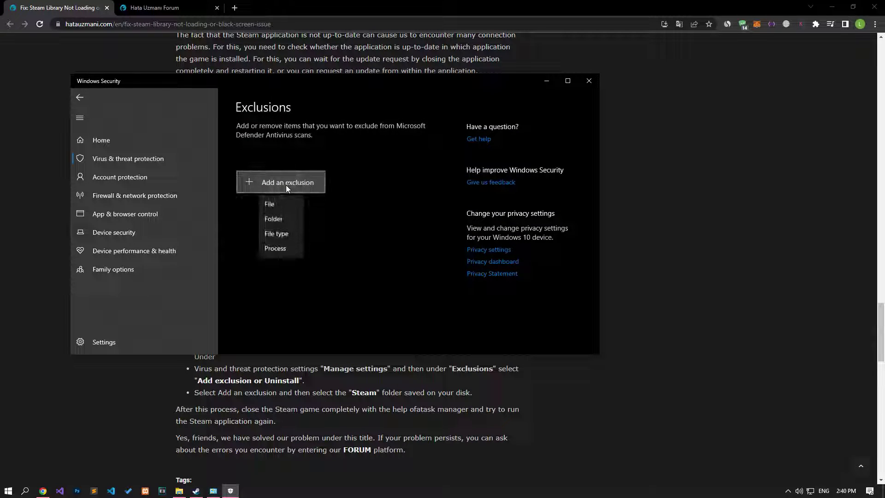
left_click(281, 219)
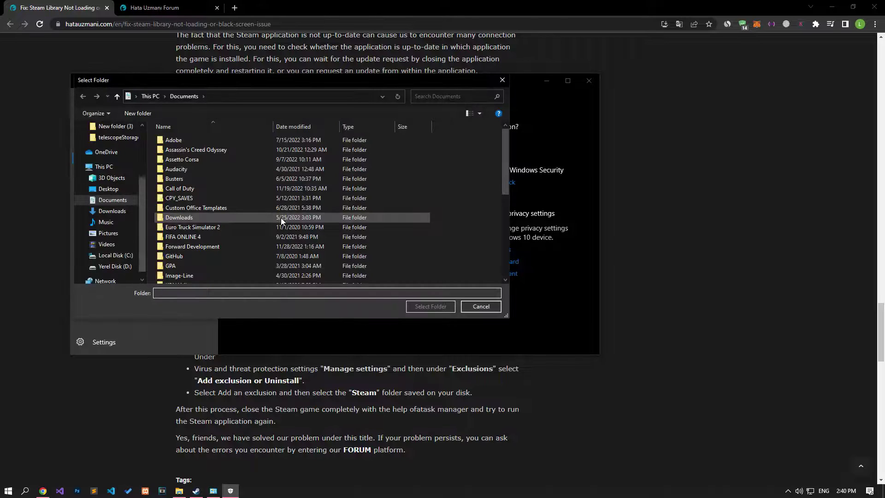
left_click(246, 96)
type("%lo")
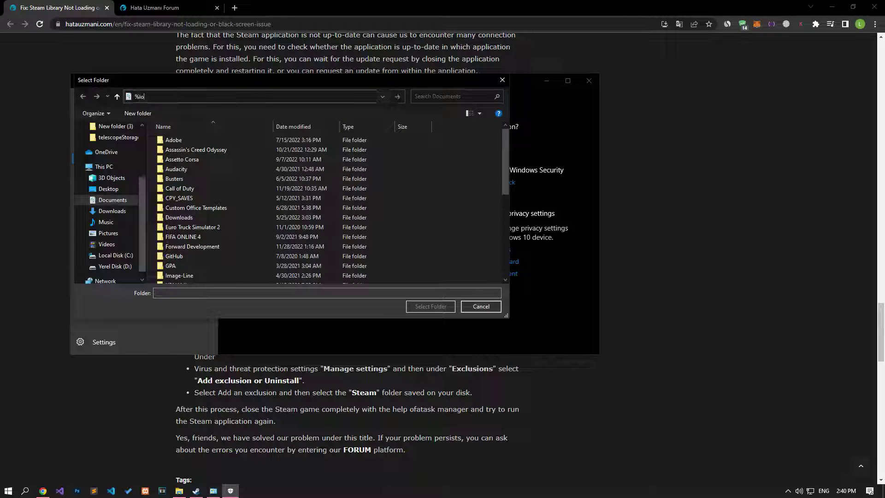
type("calappdata%")
key("Return")
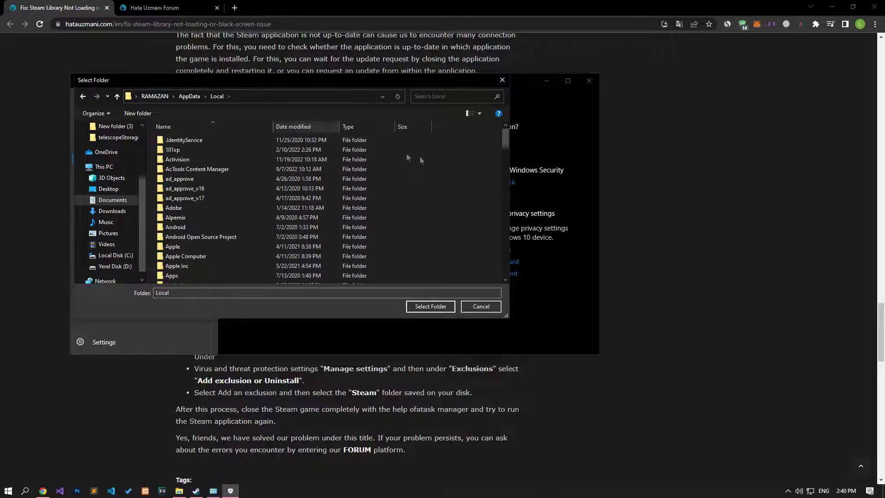
key("s")
key("s")
key("s")
key("s")
key("s")
key("s")
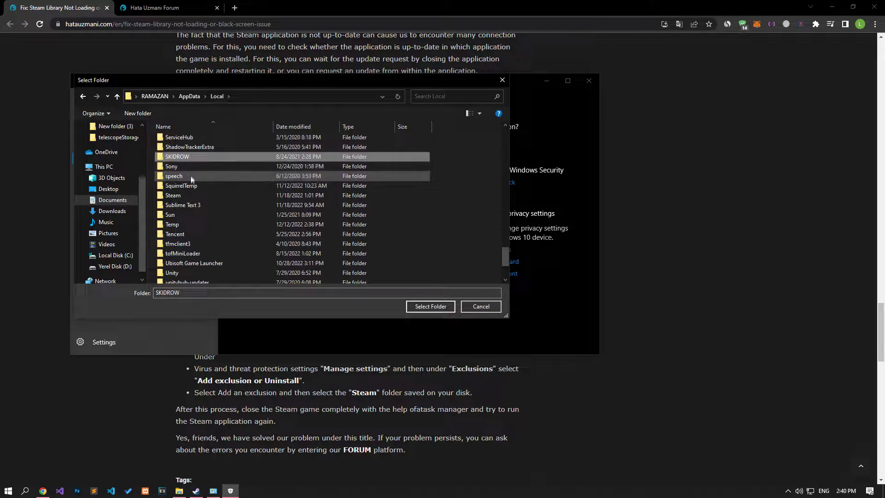
left_click(187, 198)
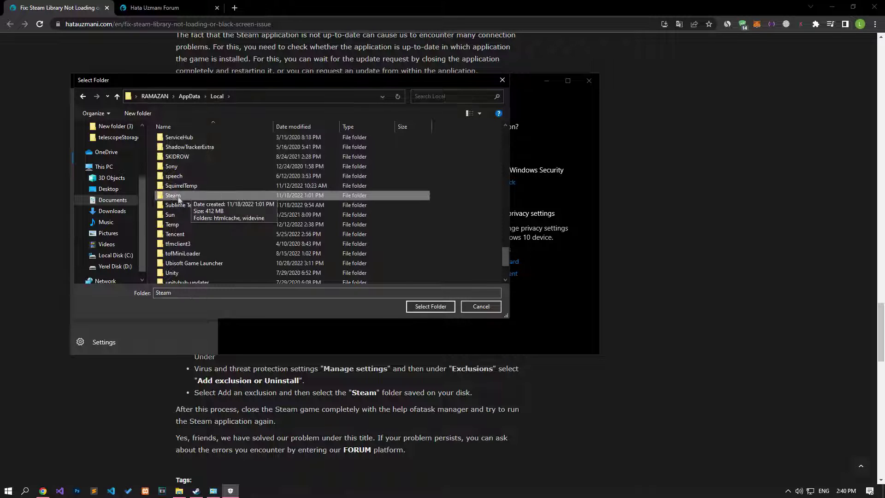
left_click(441, 308)
left_click(297, 187)
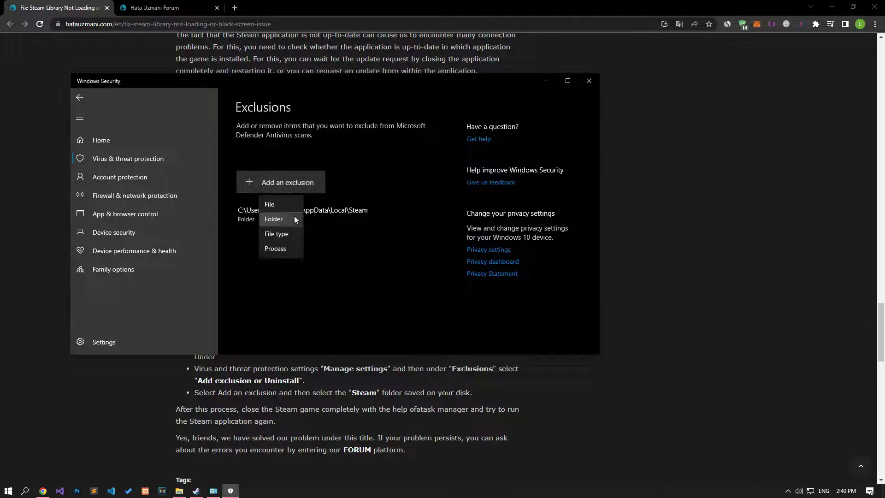
left_click(294, 219)
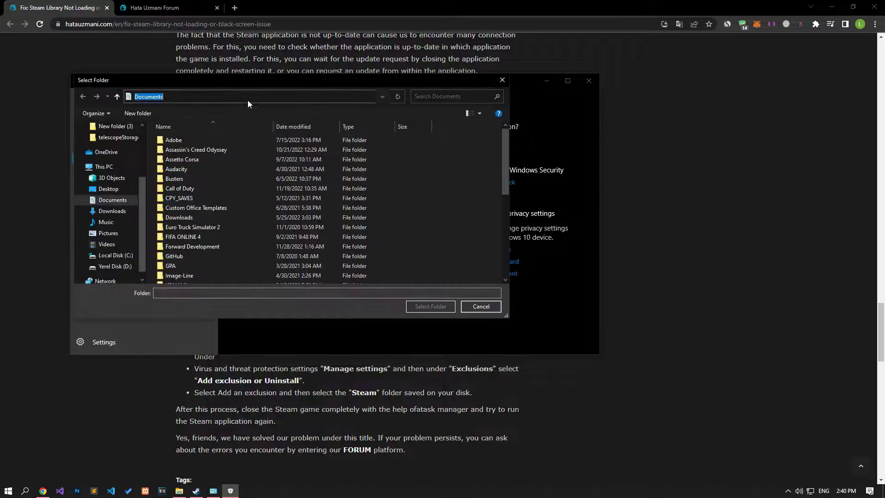
Look through the Roaming AppData (%appdata%) folder for a Steam folder
type("%appdata%")
key("Return")
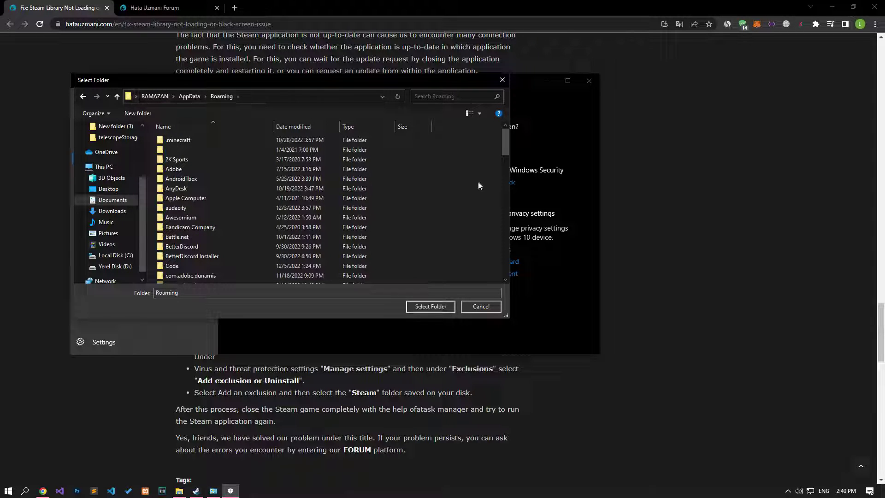
key("s")
key("s")
key("s")
key("s")
key("s")
key("s")
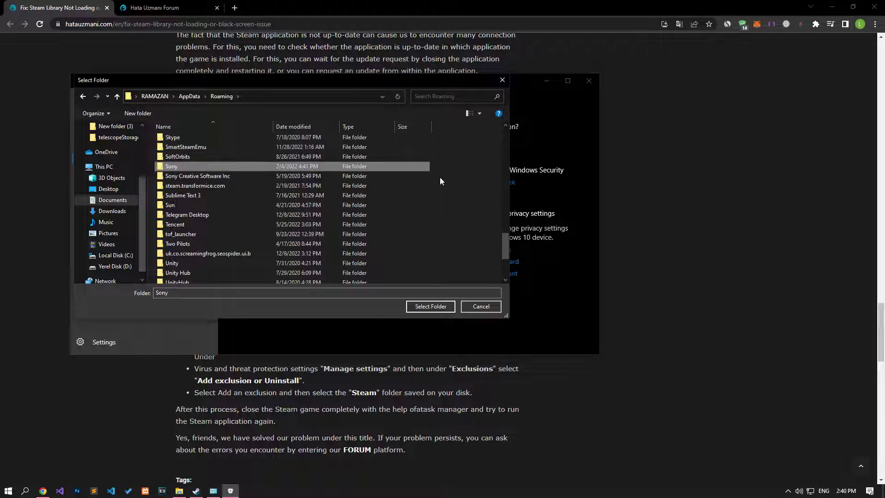
key("s")
key("s")
key("s")
key("s")
key("s")
key("s")
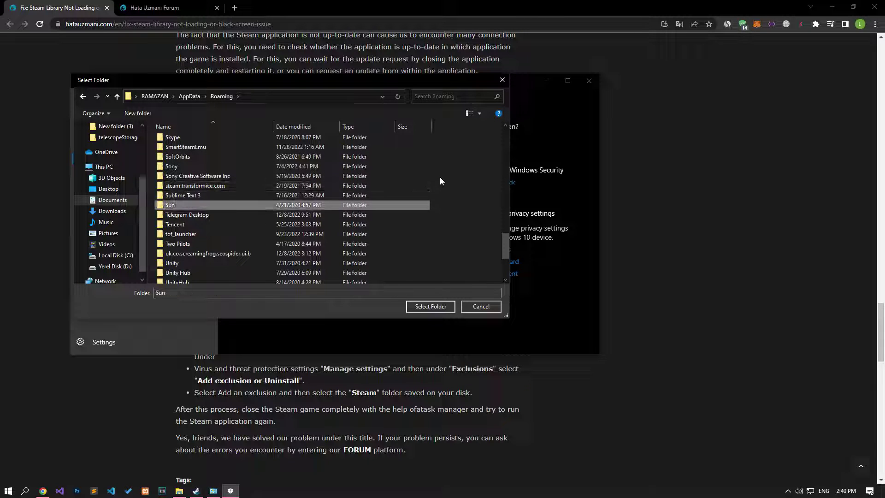
key("s")
key("s")
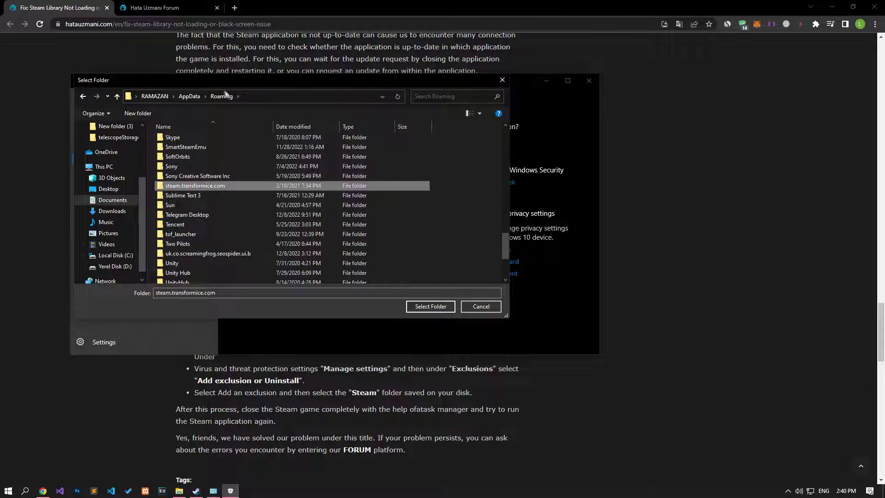
scroll(117, 231, "down", 1)
Locate and add C:\Program Files (x86)\Steam as a folder exclusion
left_click(115, 244)
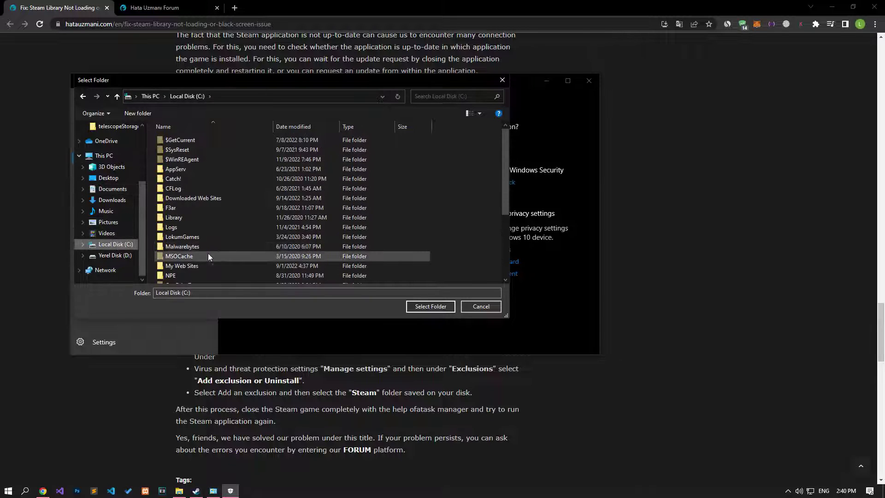
scroll(208, 253, "down", 5)
double_click(193, 220)
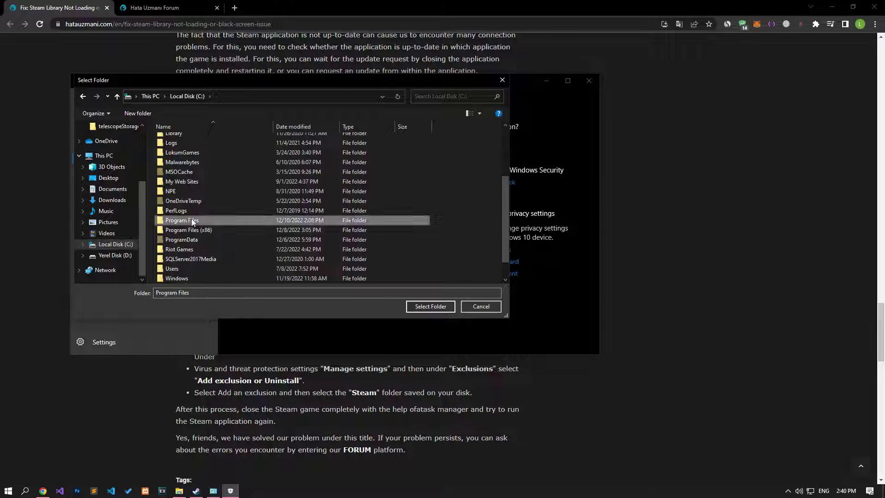
key("s")
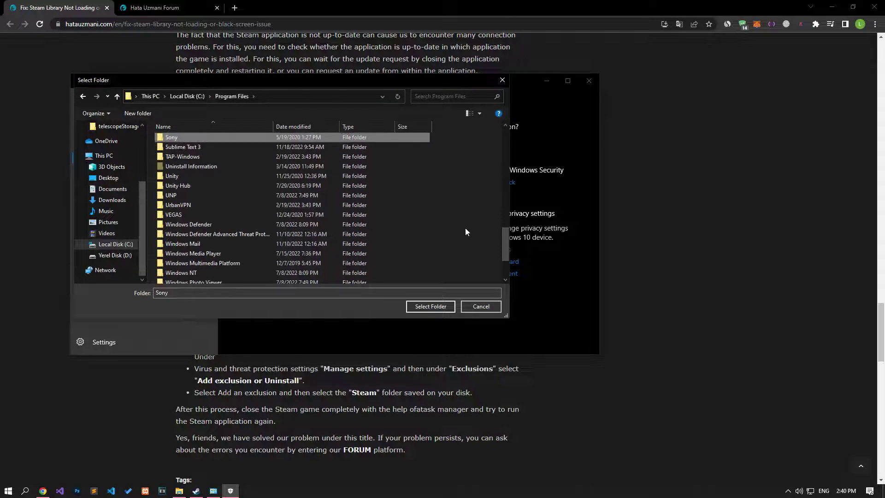
left_click(180, 94)
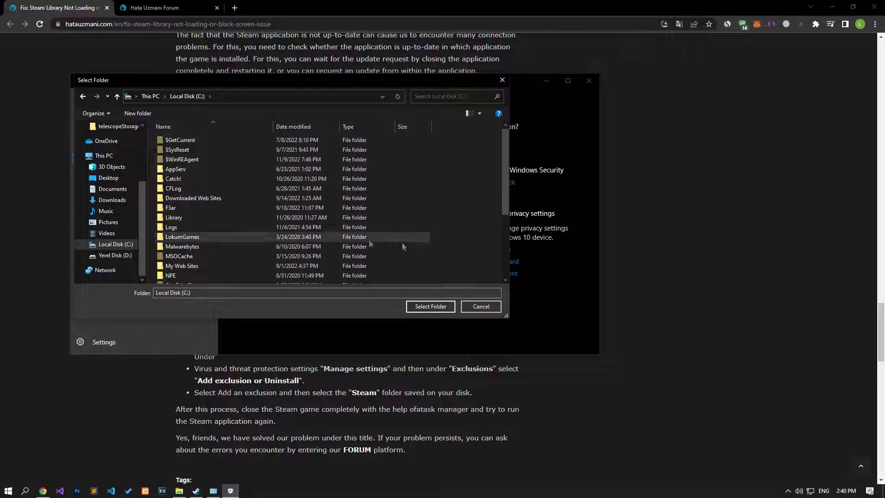
scroll(449, 243, "down", 2)
double_click(186, 210)
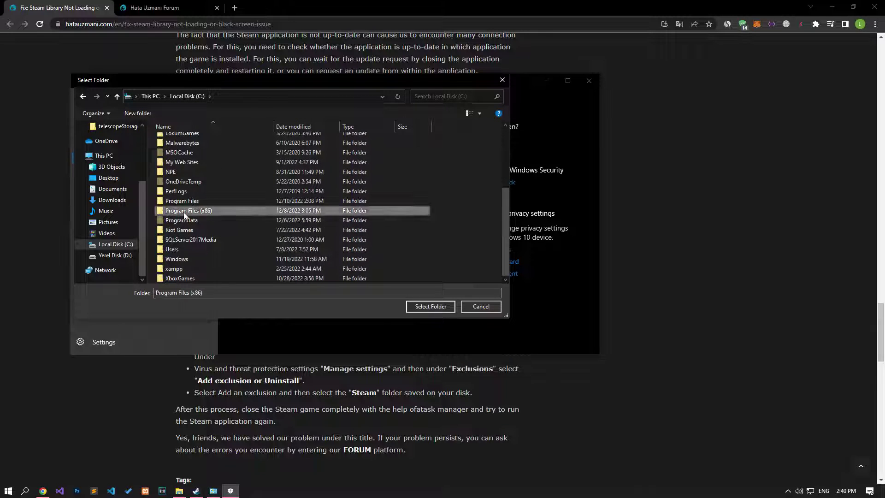
key("s")
key("s")
key("s")
key("s")
key("s")
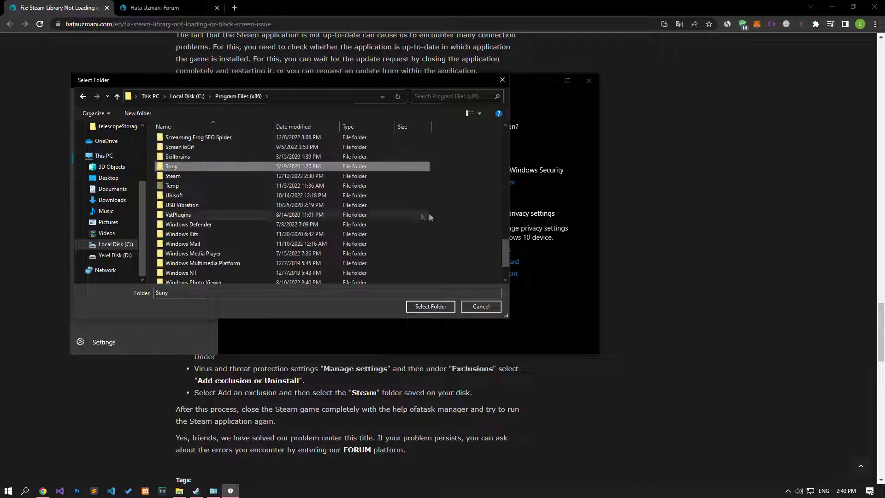
left_click(449, 306)
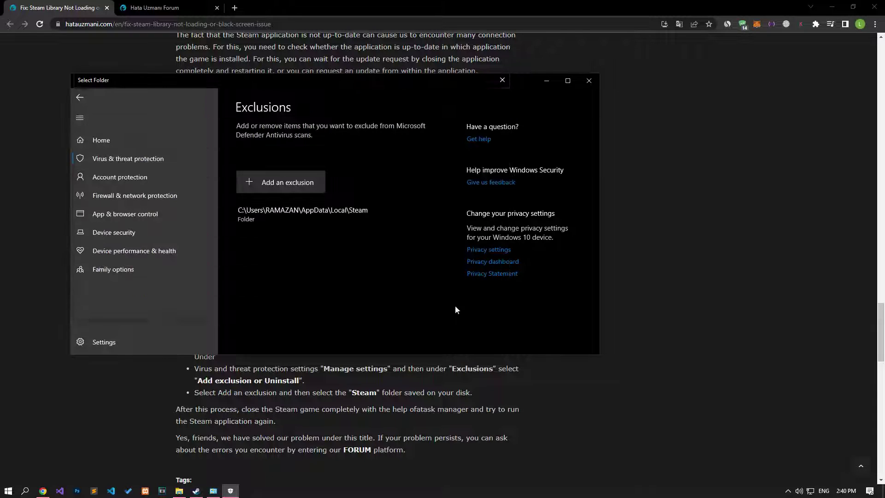
Add C:\ProgramData\Steam as the third Steam folder exclusion
left_click(319, 185)
left_click(289, 215)
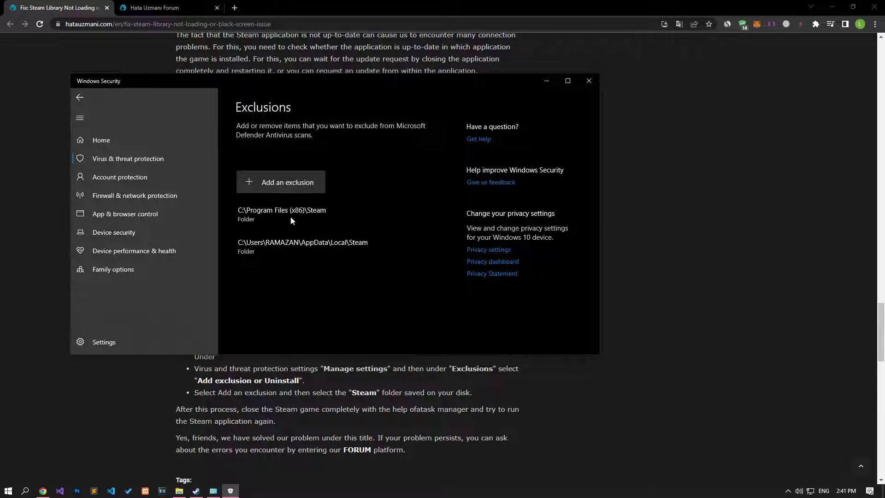
left_click(198, 96)
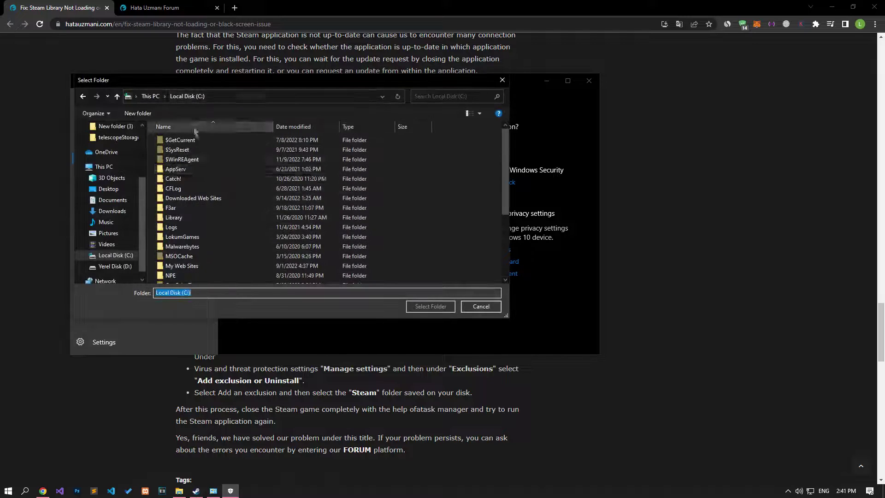
scroll(277, 221, "down", 3)
double_click(178, 221)
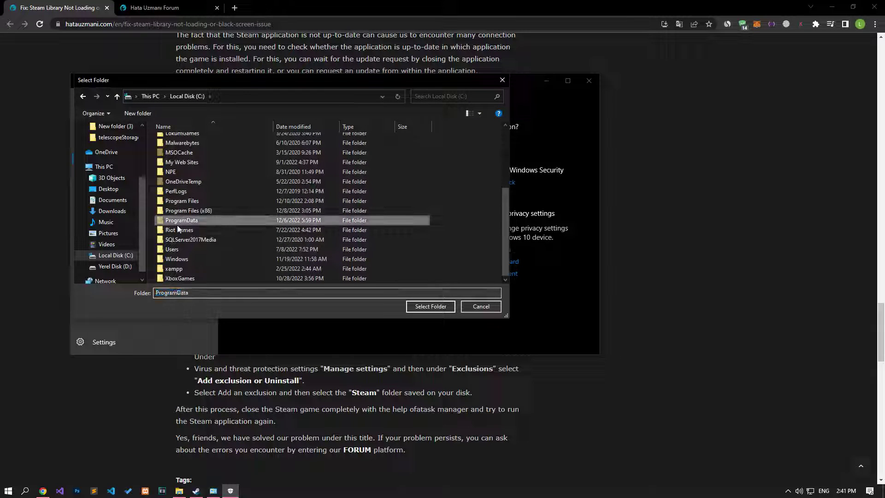
key("s")
key("s")
key("s")
key("s")
key("s")
key("s")
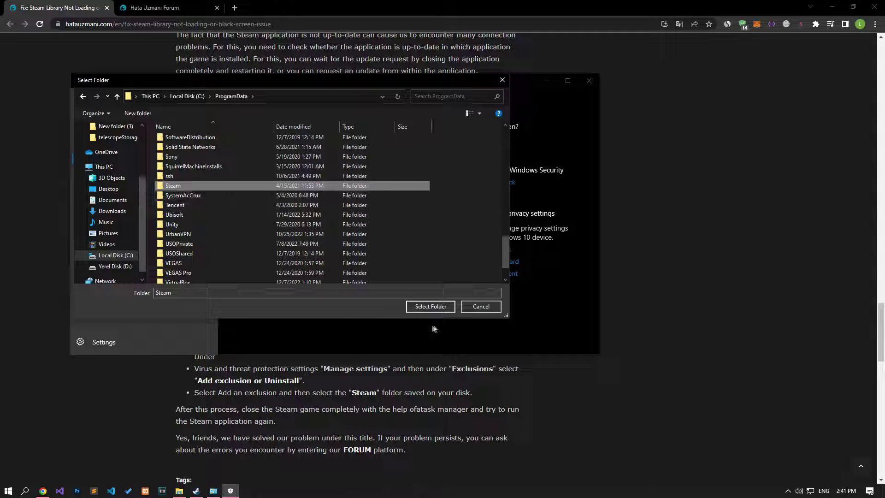
left_click(441, 308)
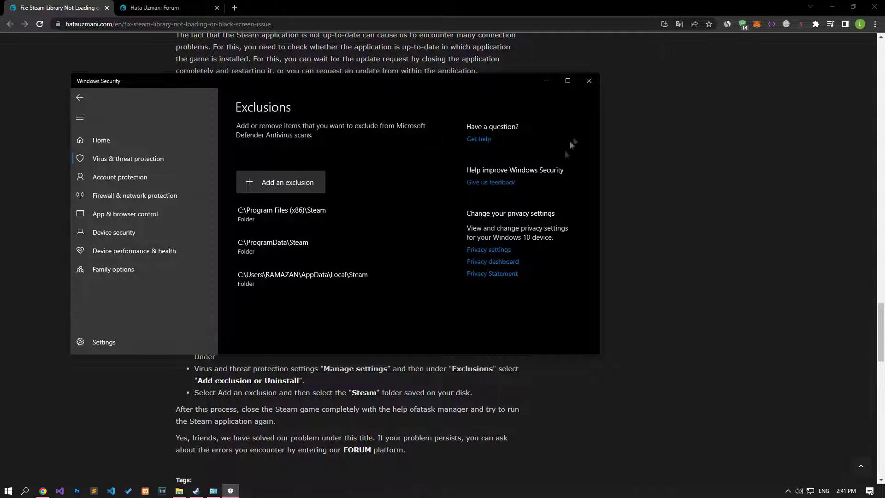
Close Windows Security and end the Steam (32 bit) task in Task Manager
left_click(589, 81)
right_click(411, 490)
left_click(431, 453)
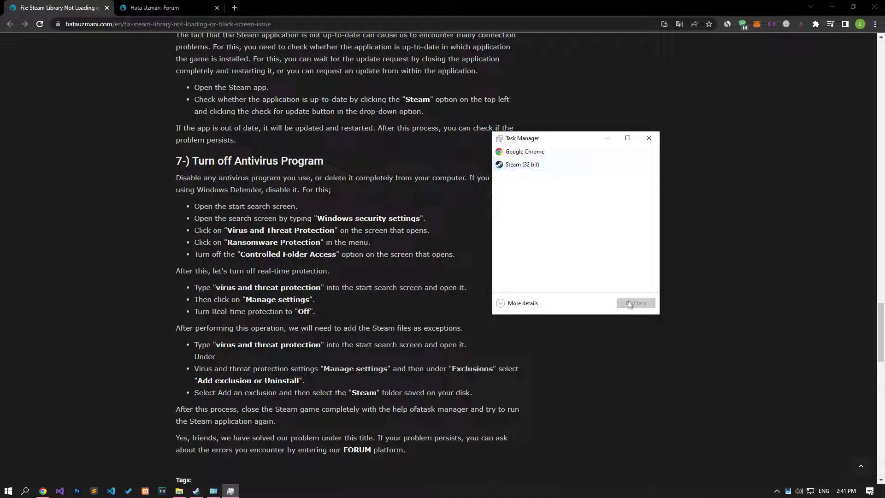
left_click(521, 165)
left_click(646, 143)
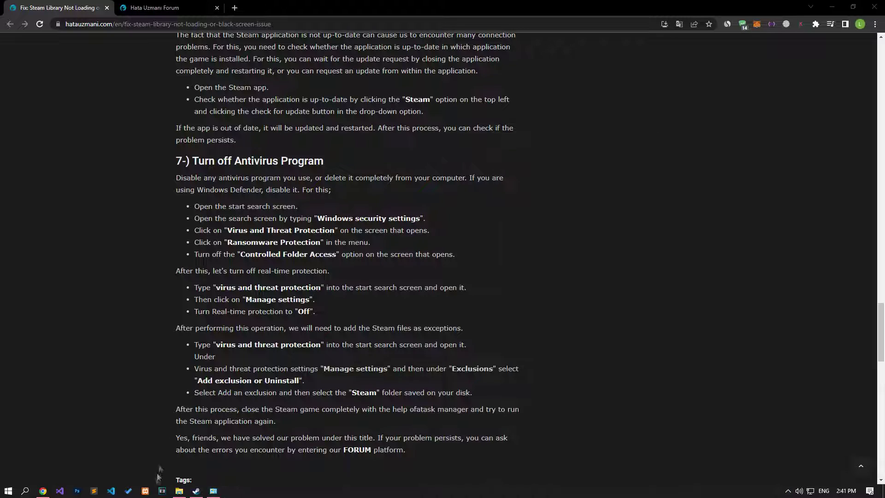
Relaunch Steam from its shortcut folder and return to the Hata Uzmanı Forum page
left_click(178, 490)
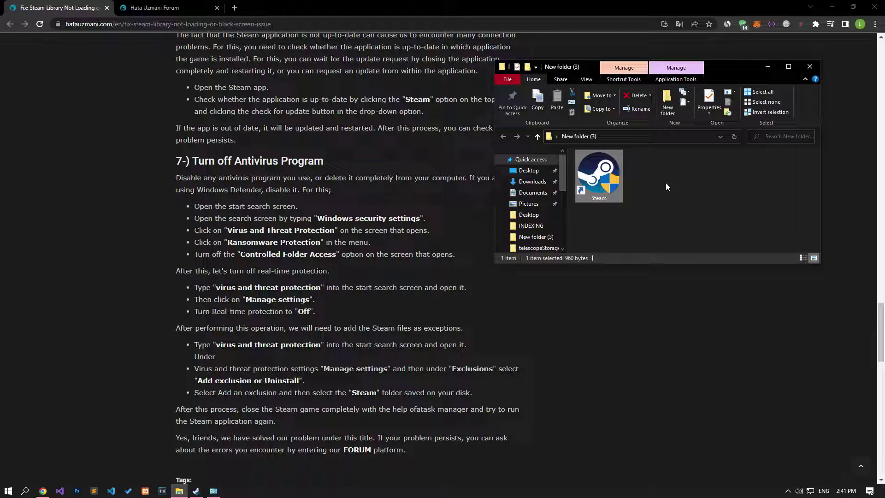
left_click(136, 264)
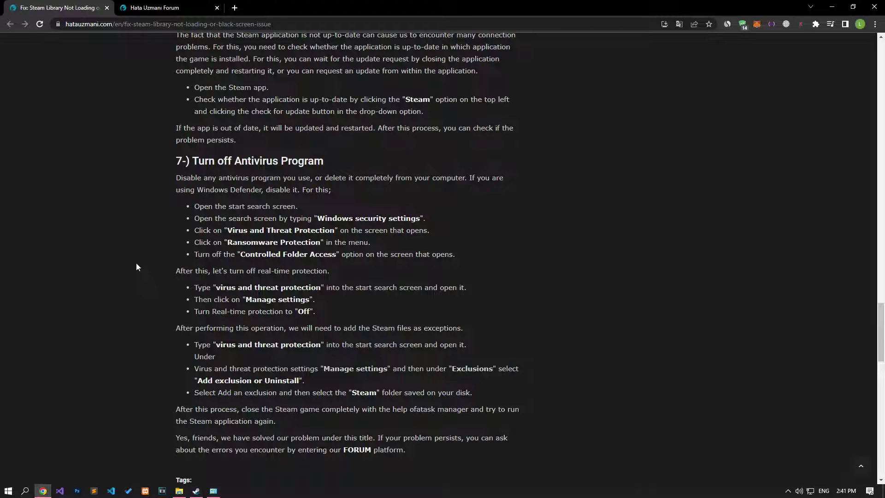
left_click(157, 8)
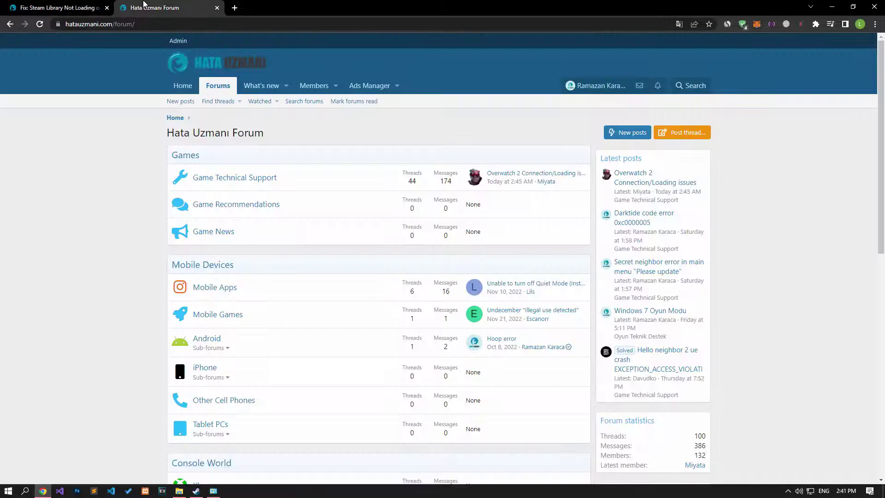
Open the forum's Post thread… picker listing Games, Mobile Devices and sub-forums
left_click(677, 133)
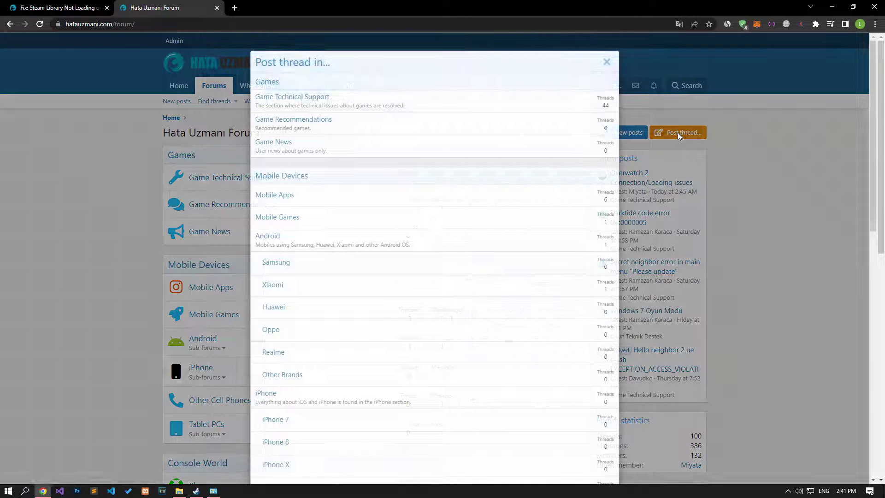